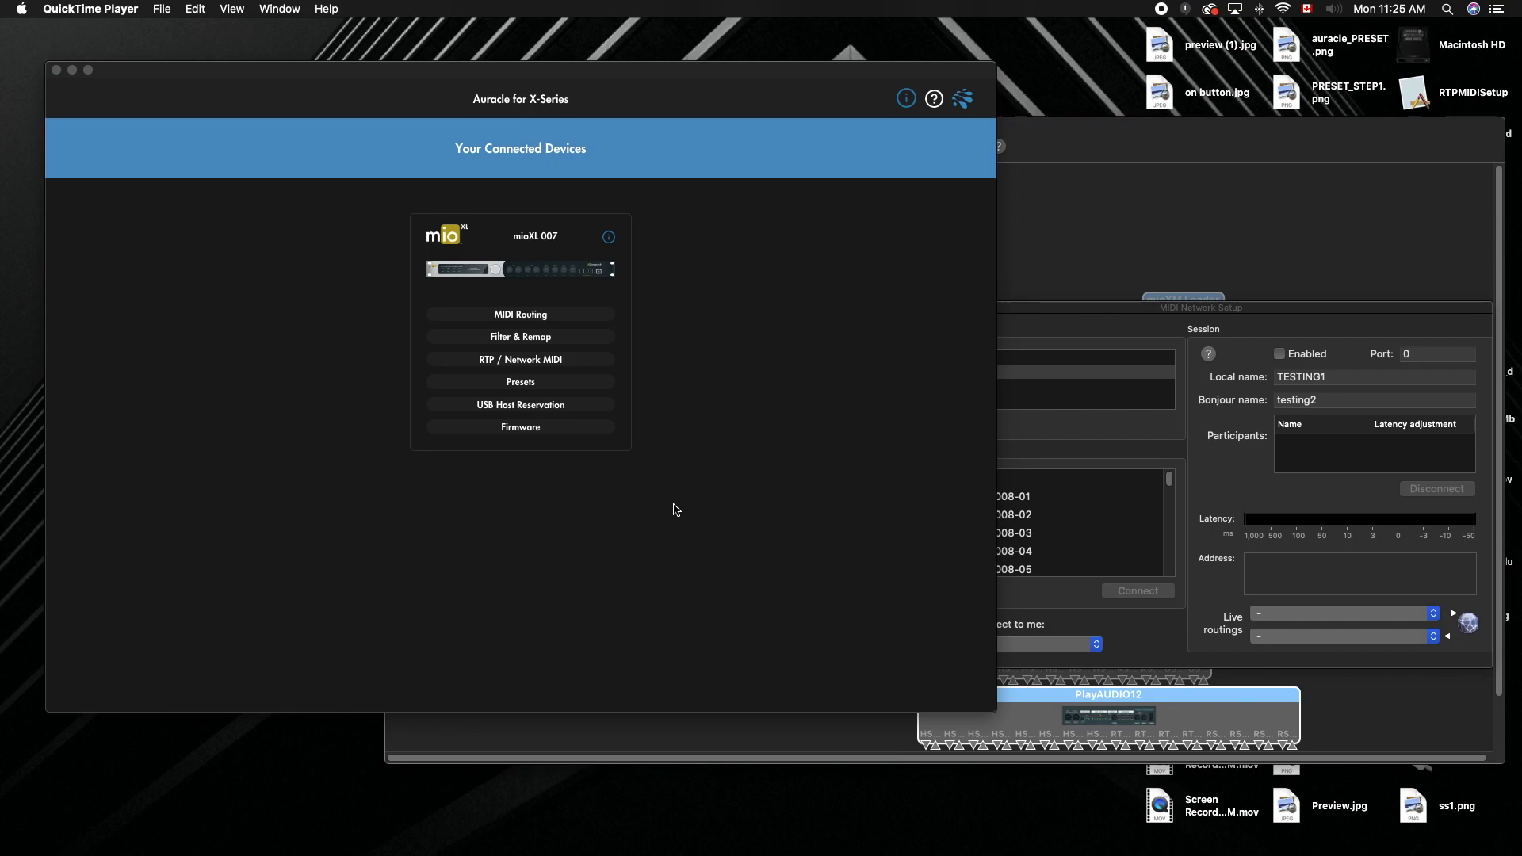
- Activate the Auracle window and open the mioXL 007's RTP / Network MIDI page
click(697, 442)
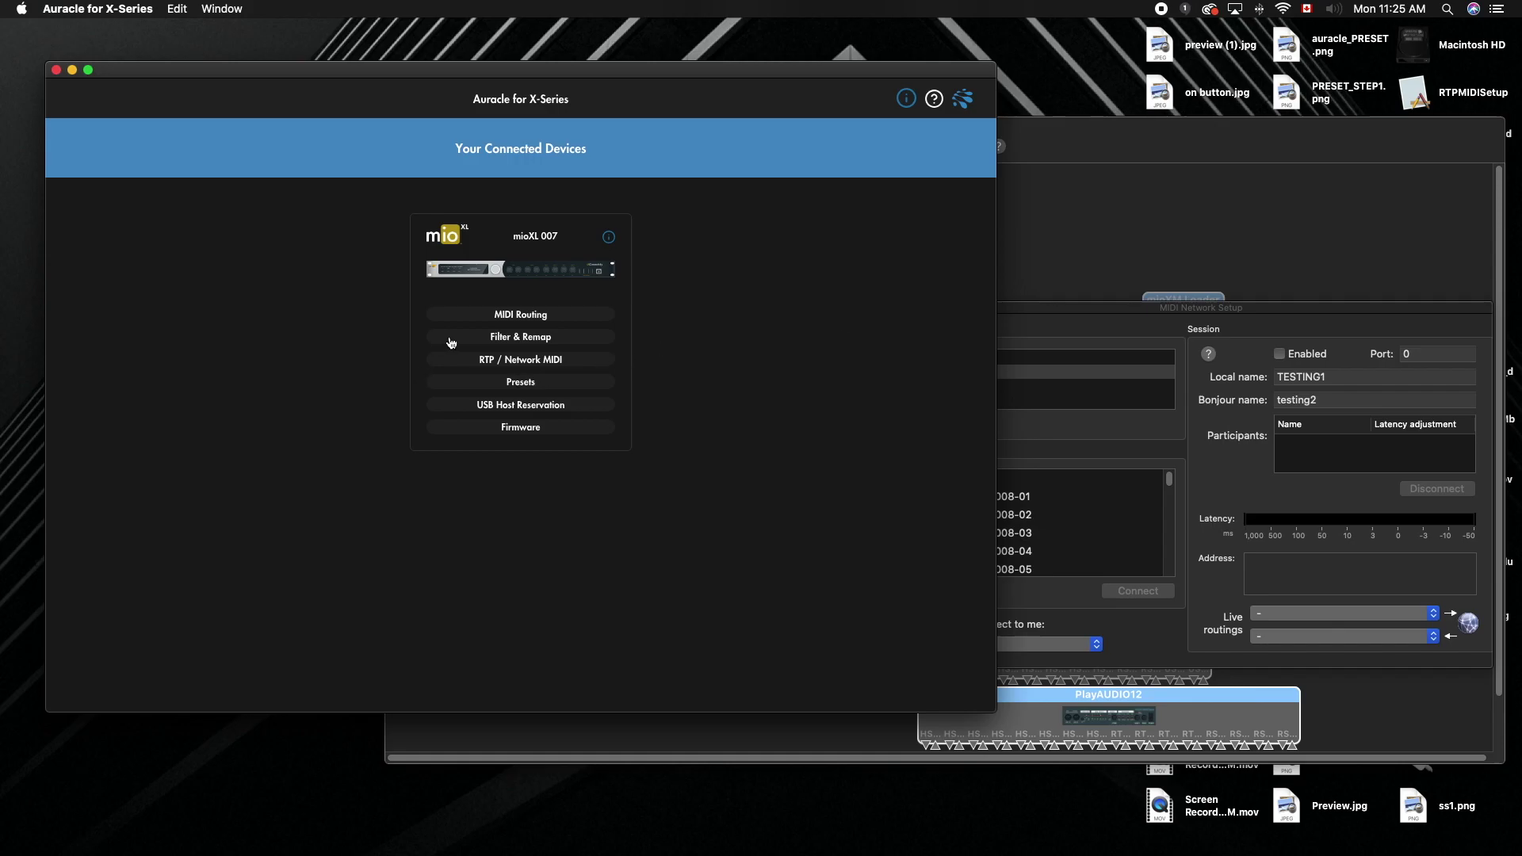
click(508, 361)
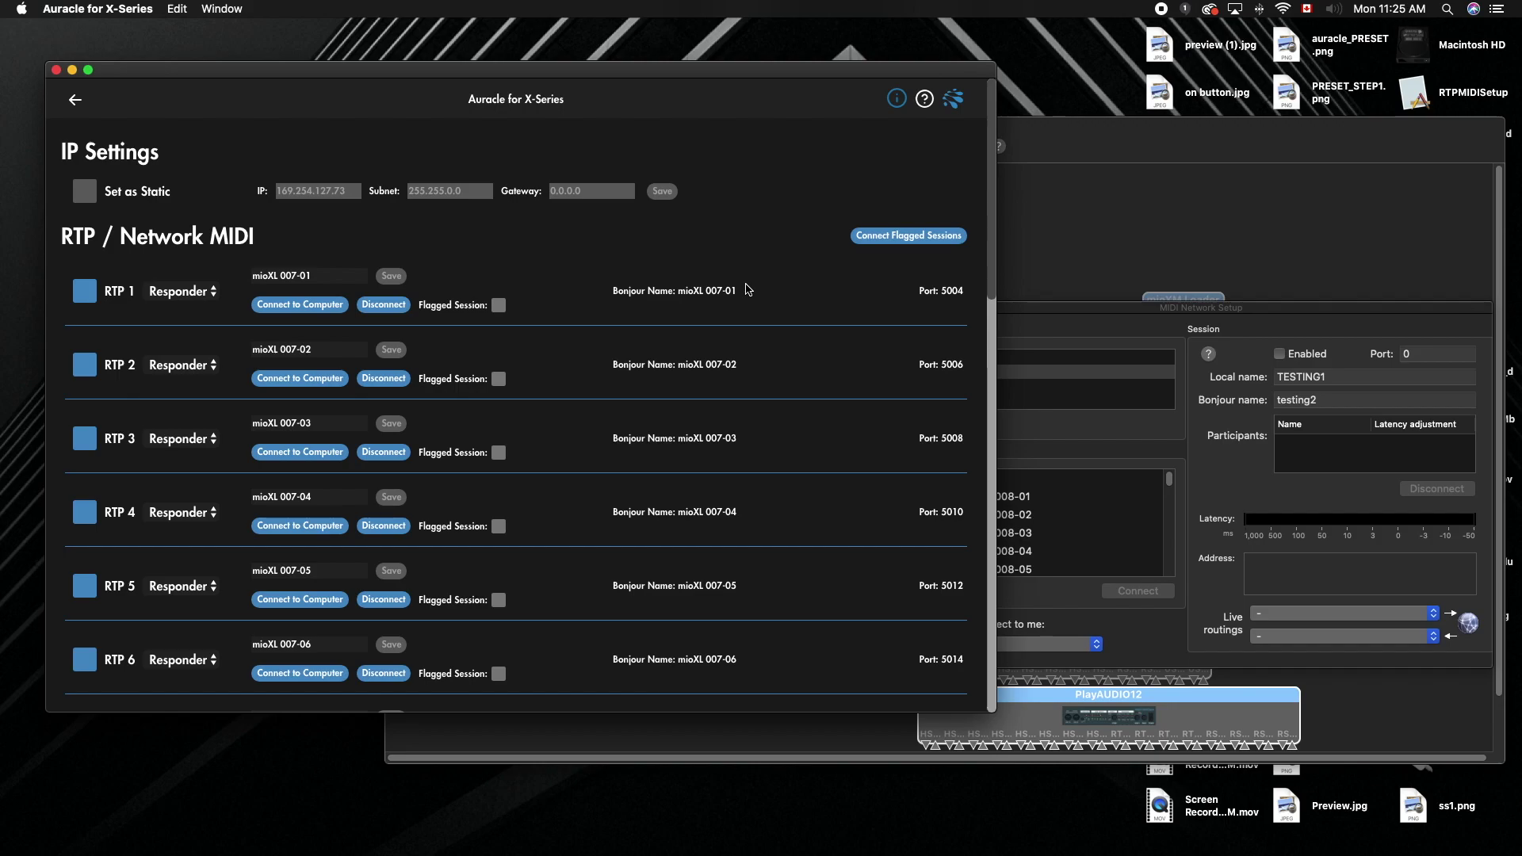
- Bring MIDI Network Setup forward and select the first TESTING1 session
click(1105, 341)
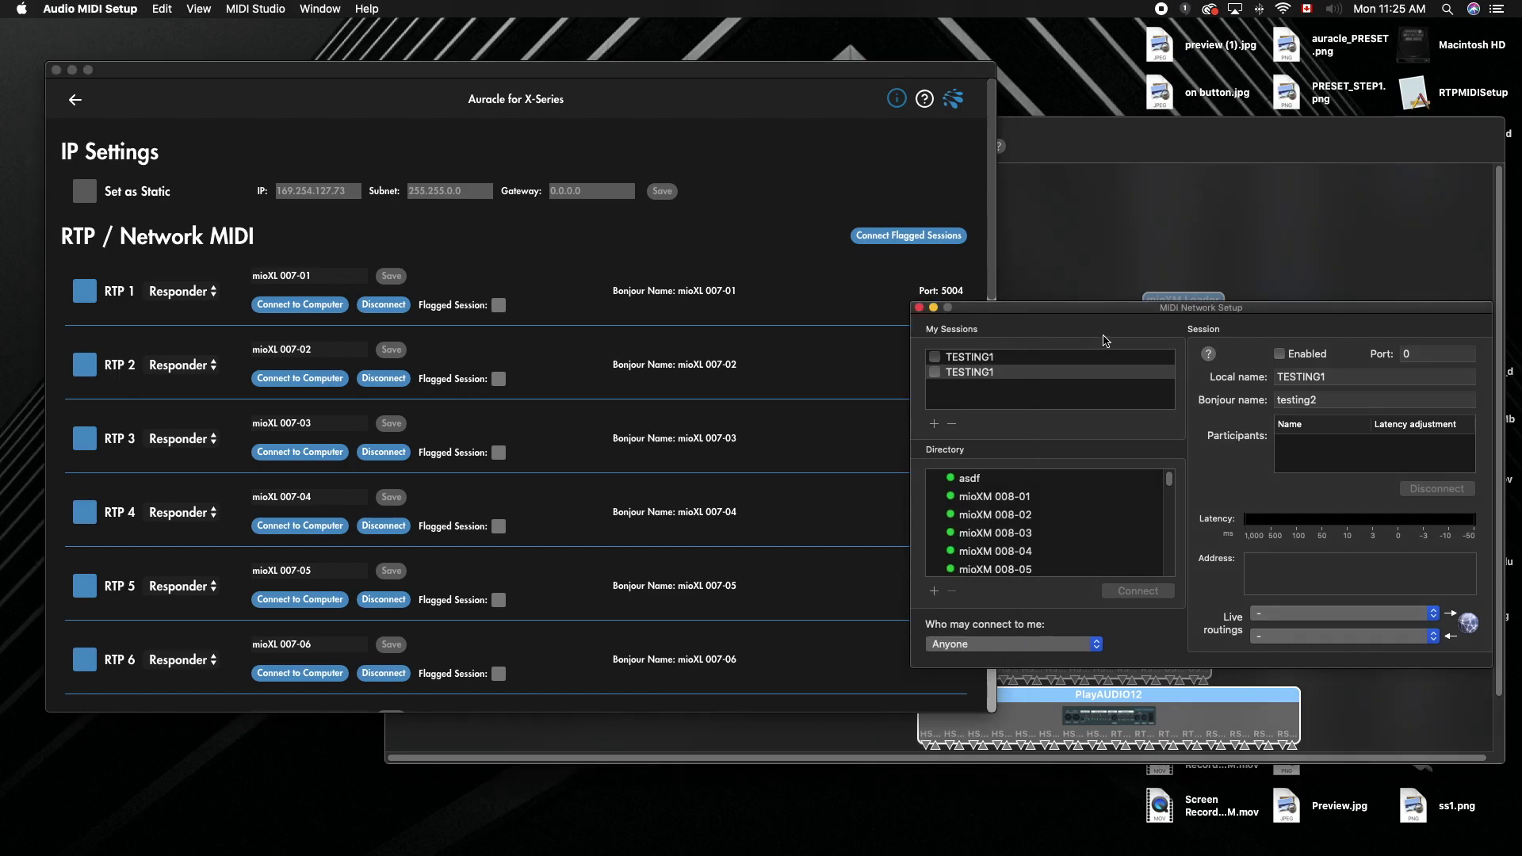
click(988, 356)
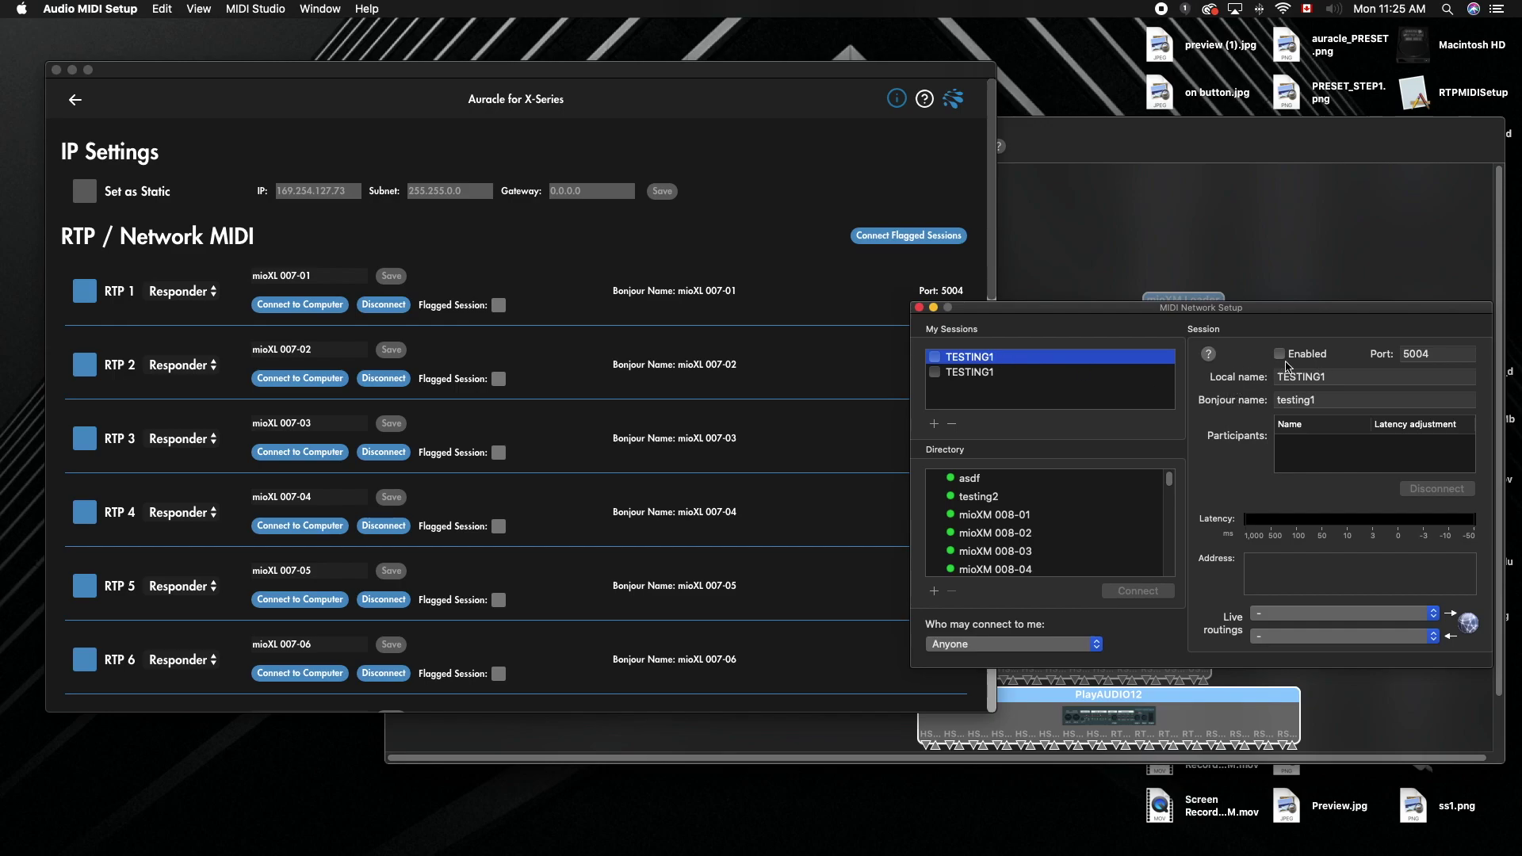
- Change the first session's local name from TESTING1 to mioXM1
double_click(1324, 378)
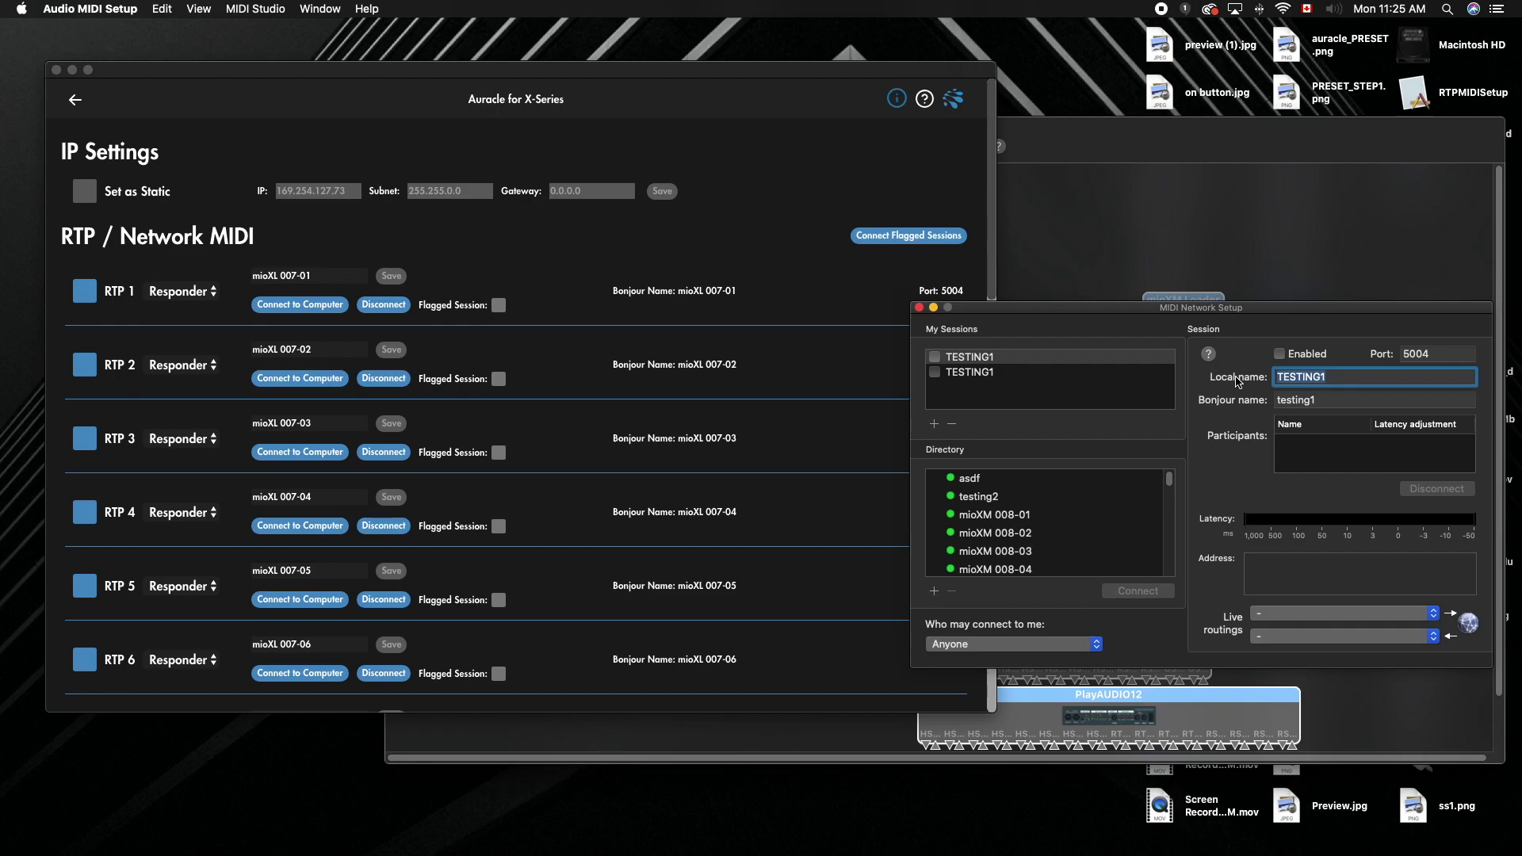
text(mioXM1)
drag(1322, 377, 1269, 380)
key(super+c)
click(1328, 400)
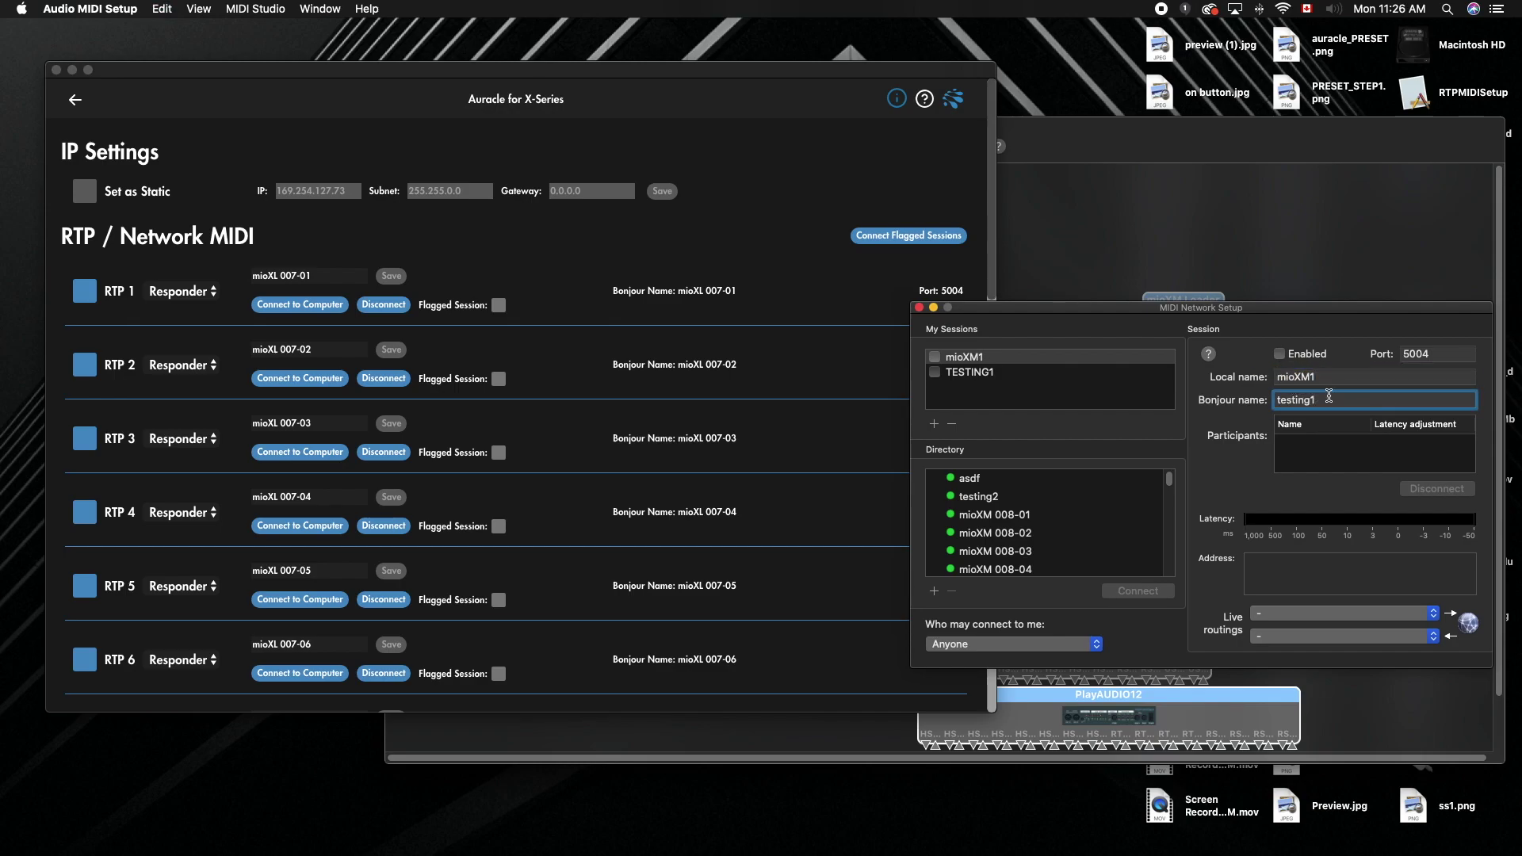
- Set the first session's Bonjour name to mioXM1a
drag(1332, 398, 1253, 406)
key(super+v)
key(Return)
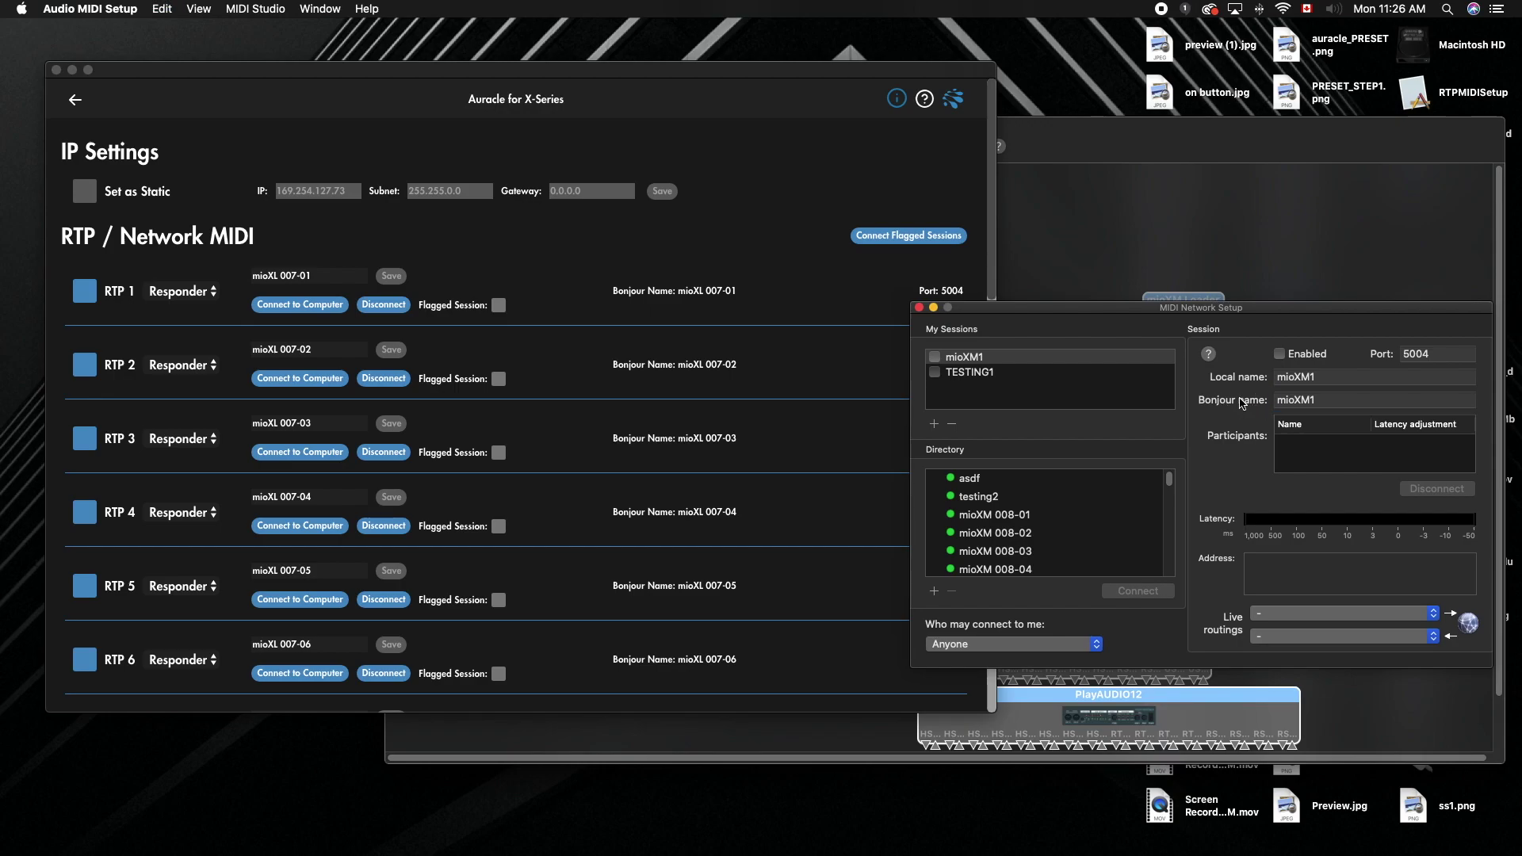
click(1353, 395)
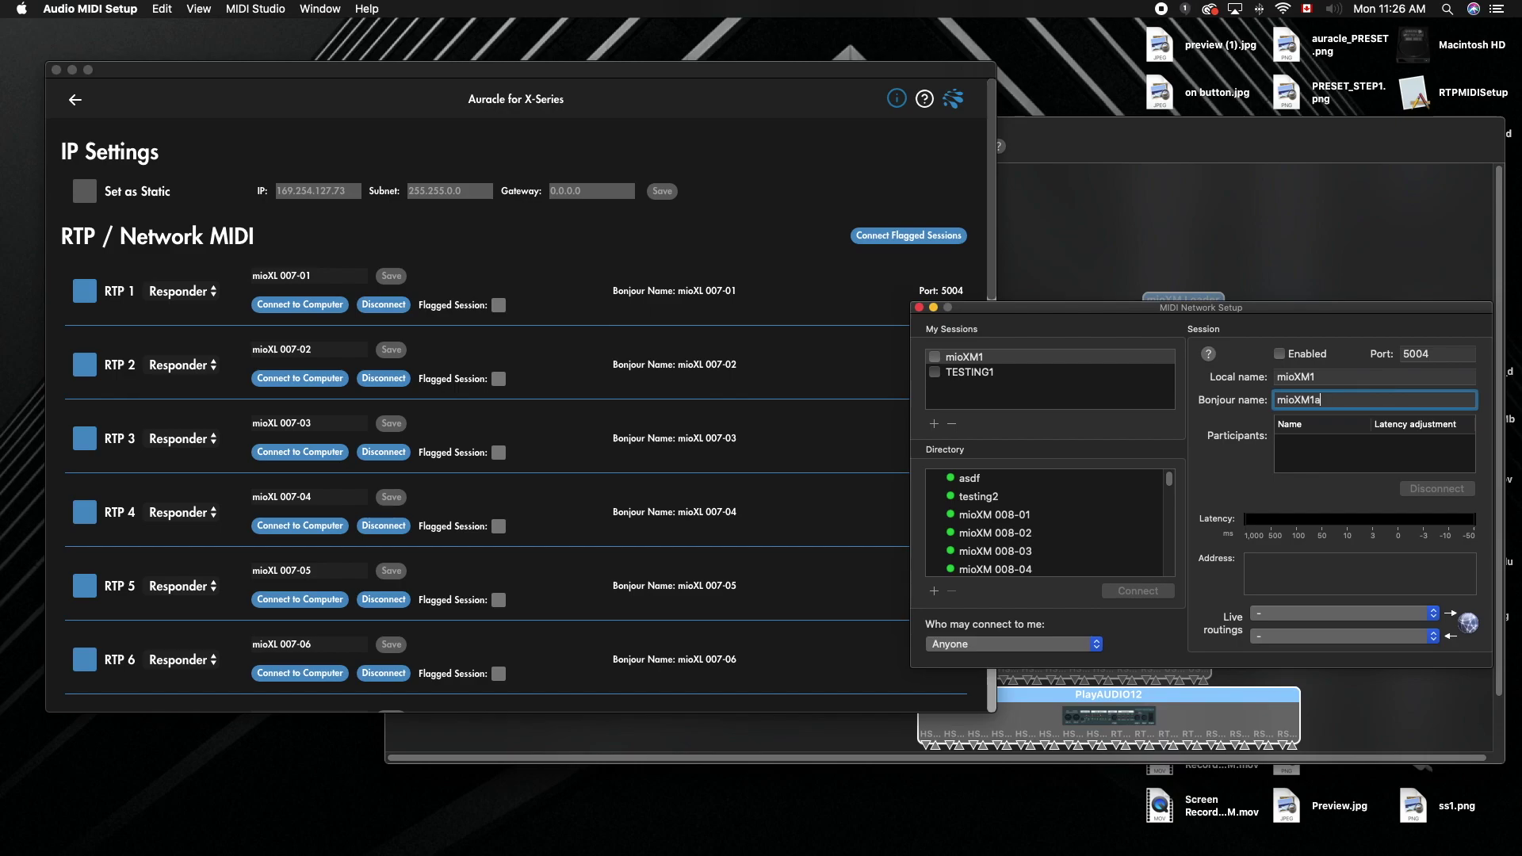
key(Return)
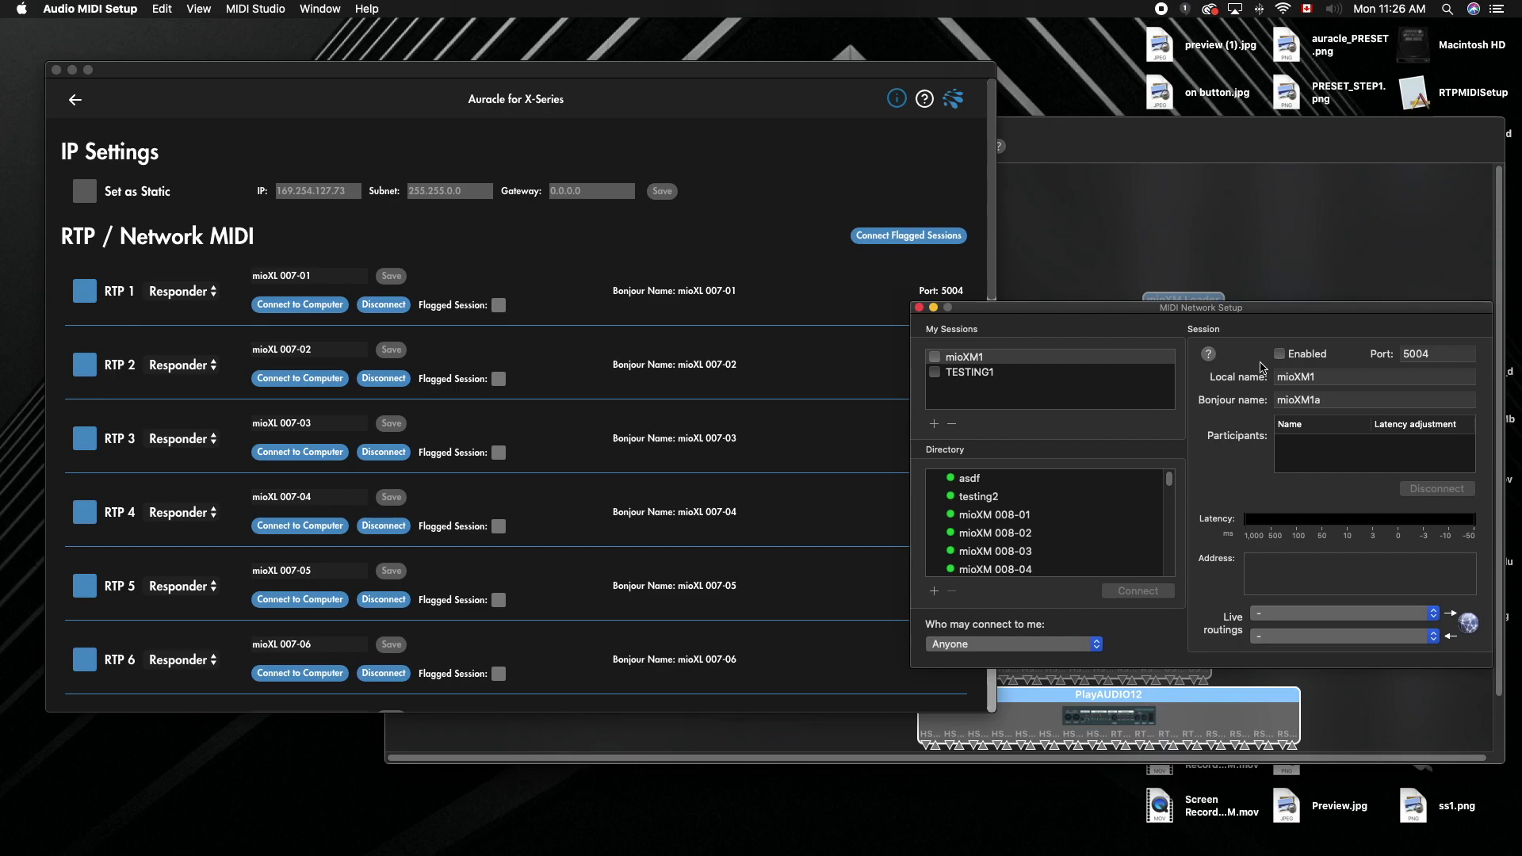
click(1040, 373)
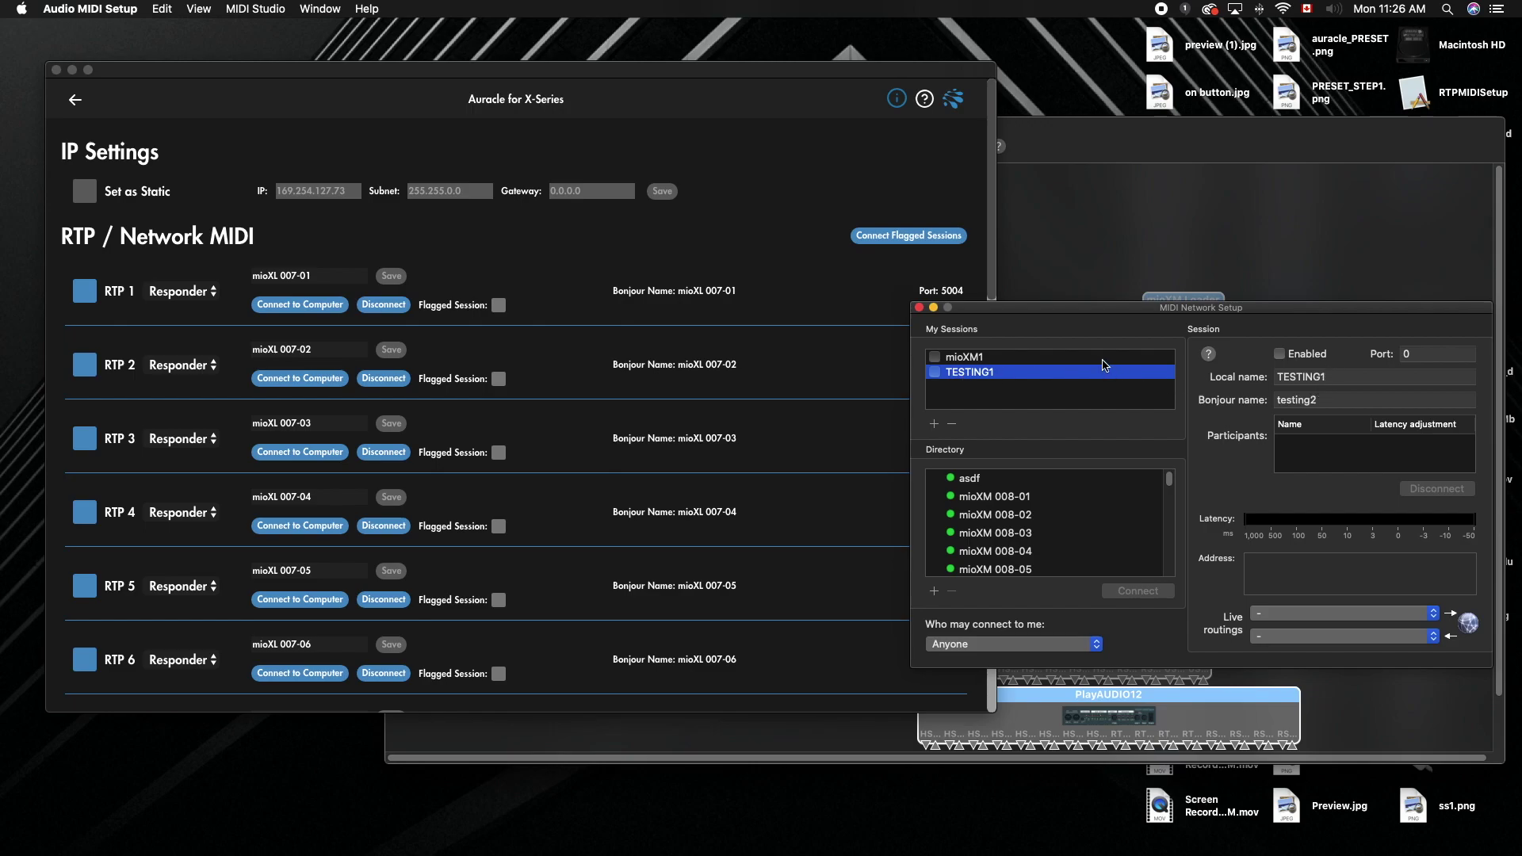
- Rename the remaining TESTING1 session's local name to mioXM1
click(1100, 359)
click(1004, 378)
click(1315, 378)
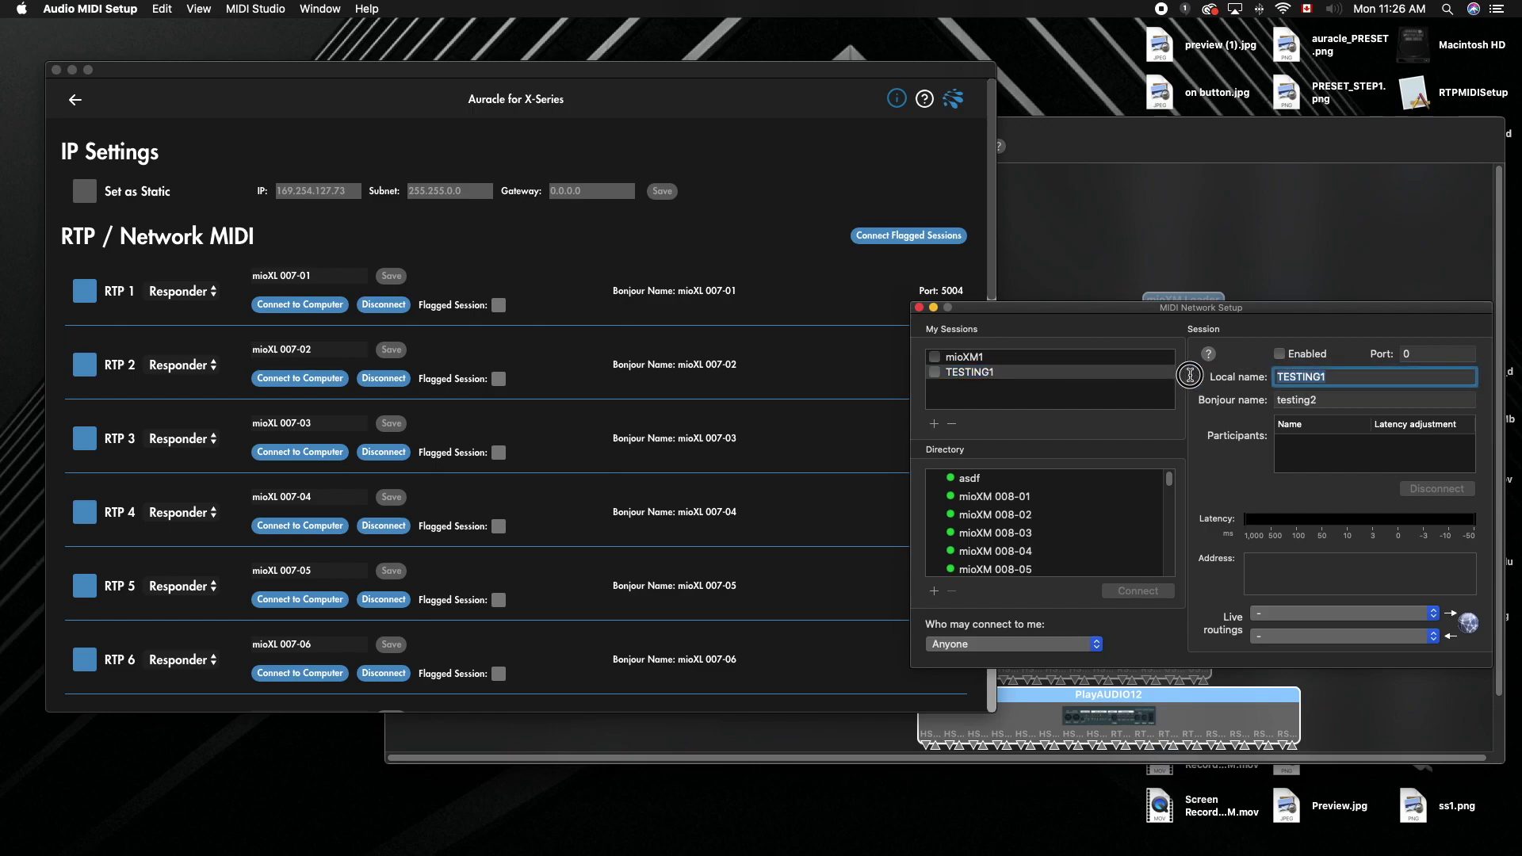
key(super+v)
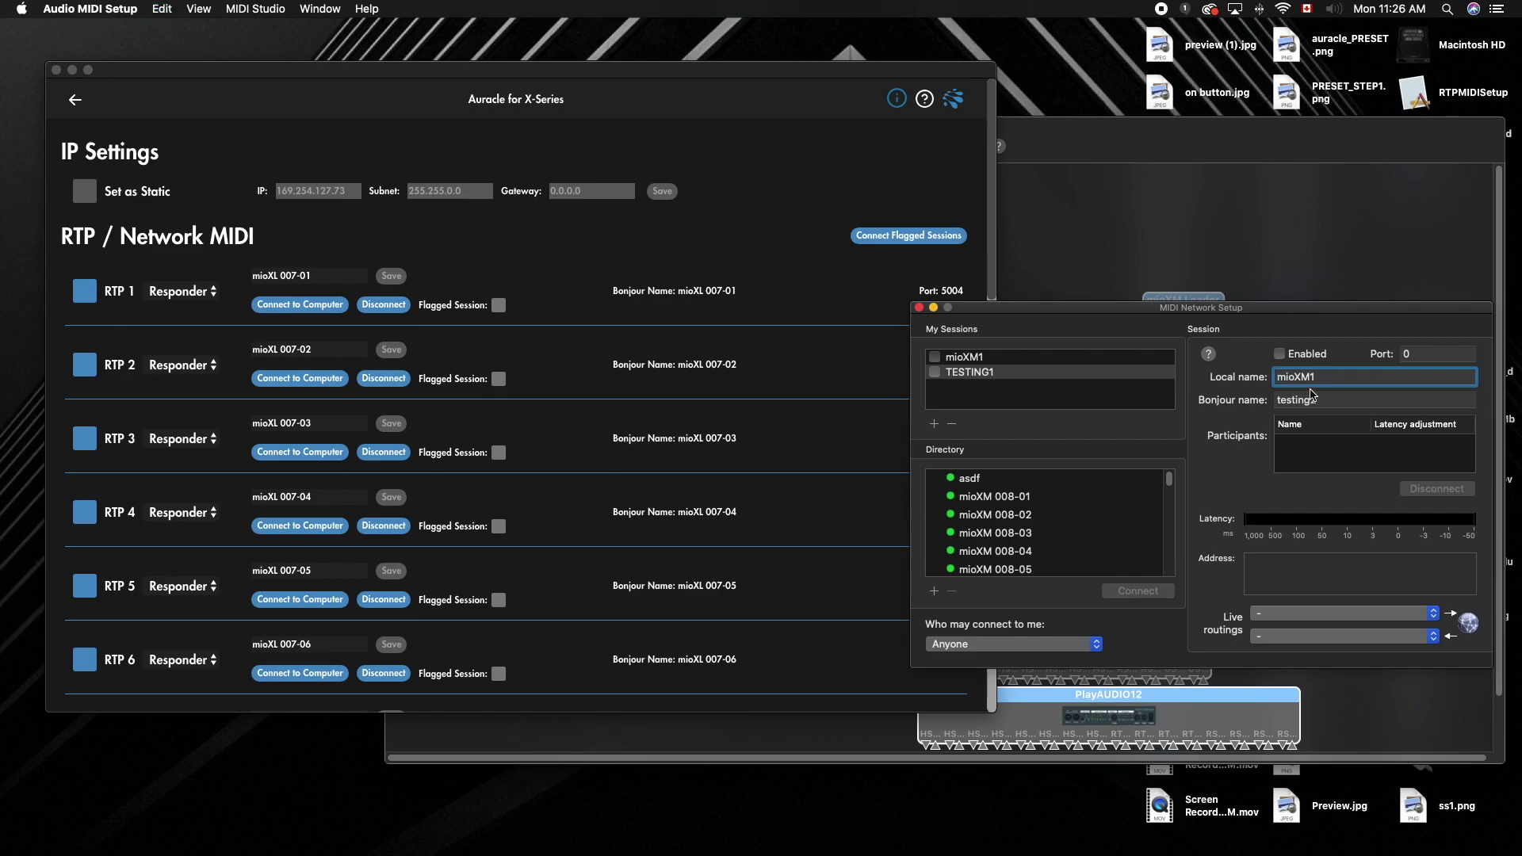
click(1042, 363)
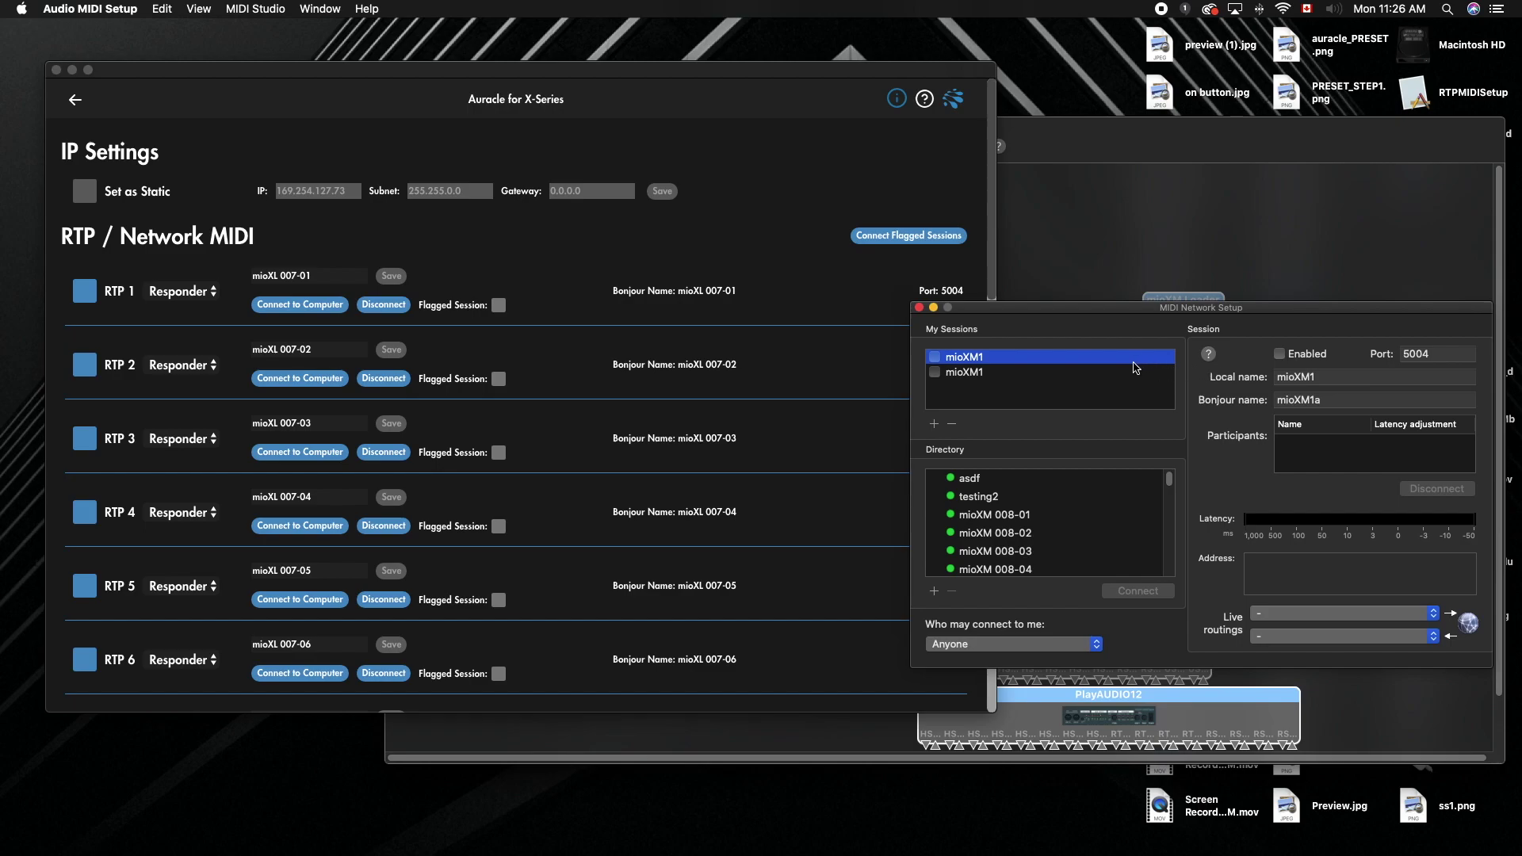
- Set the second mioXM1 session's Bonjour name to mioXM1b
click(1117, 372)
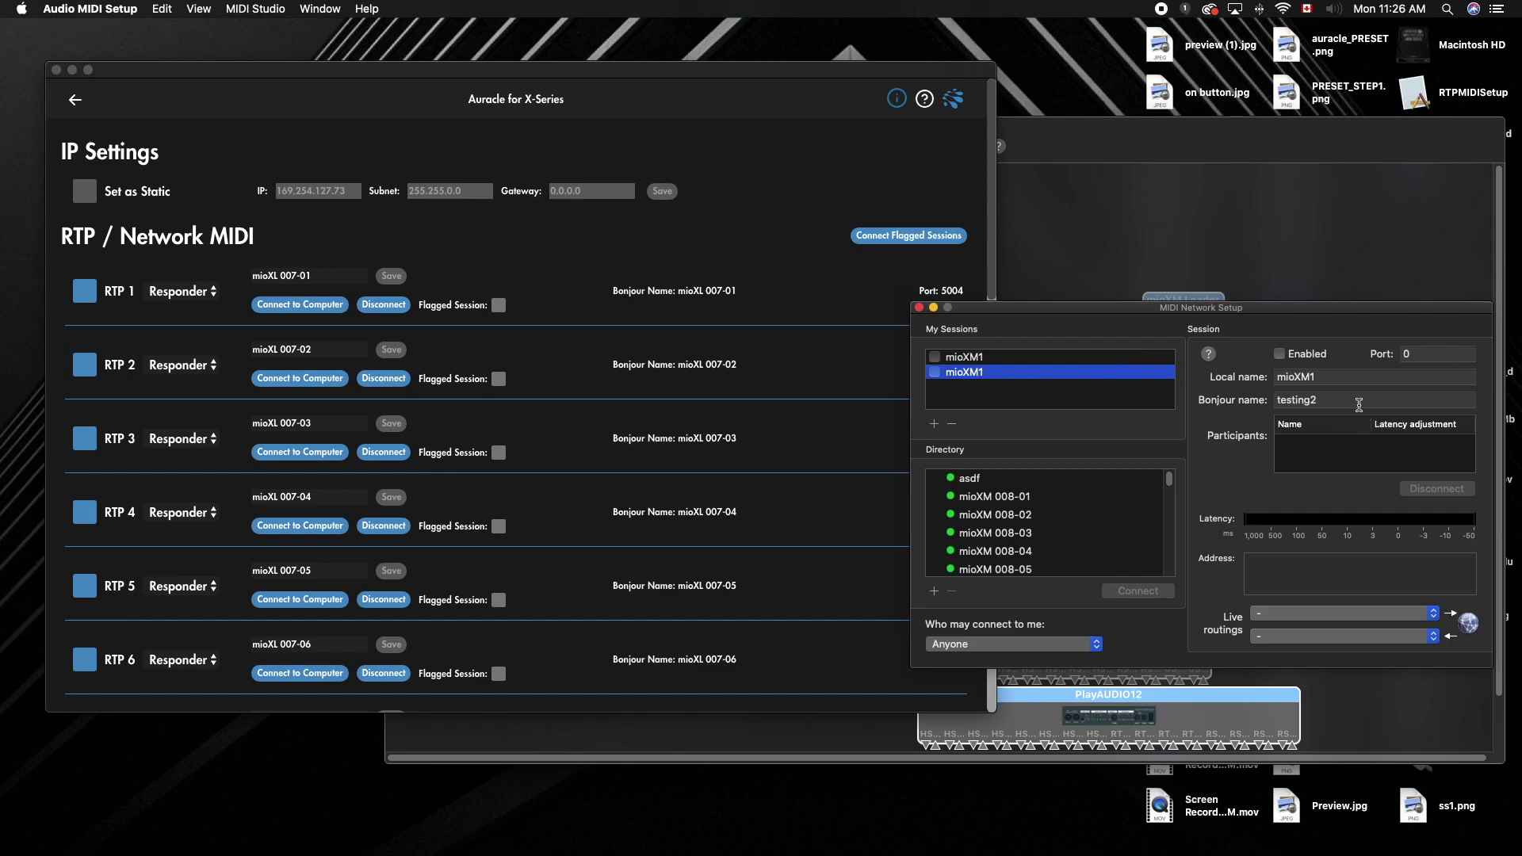
double_click(1347, 399)
text(mioXM1)
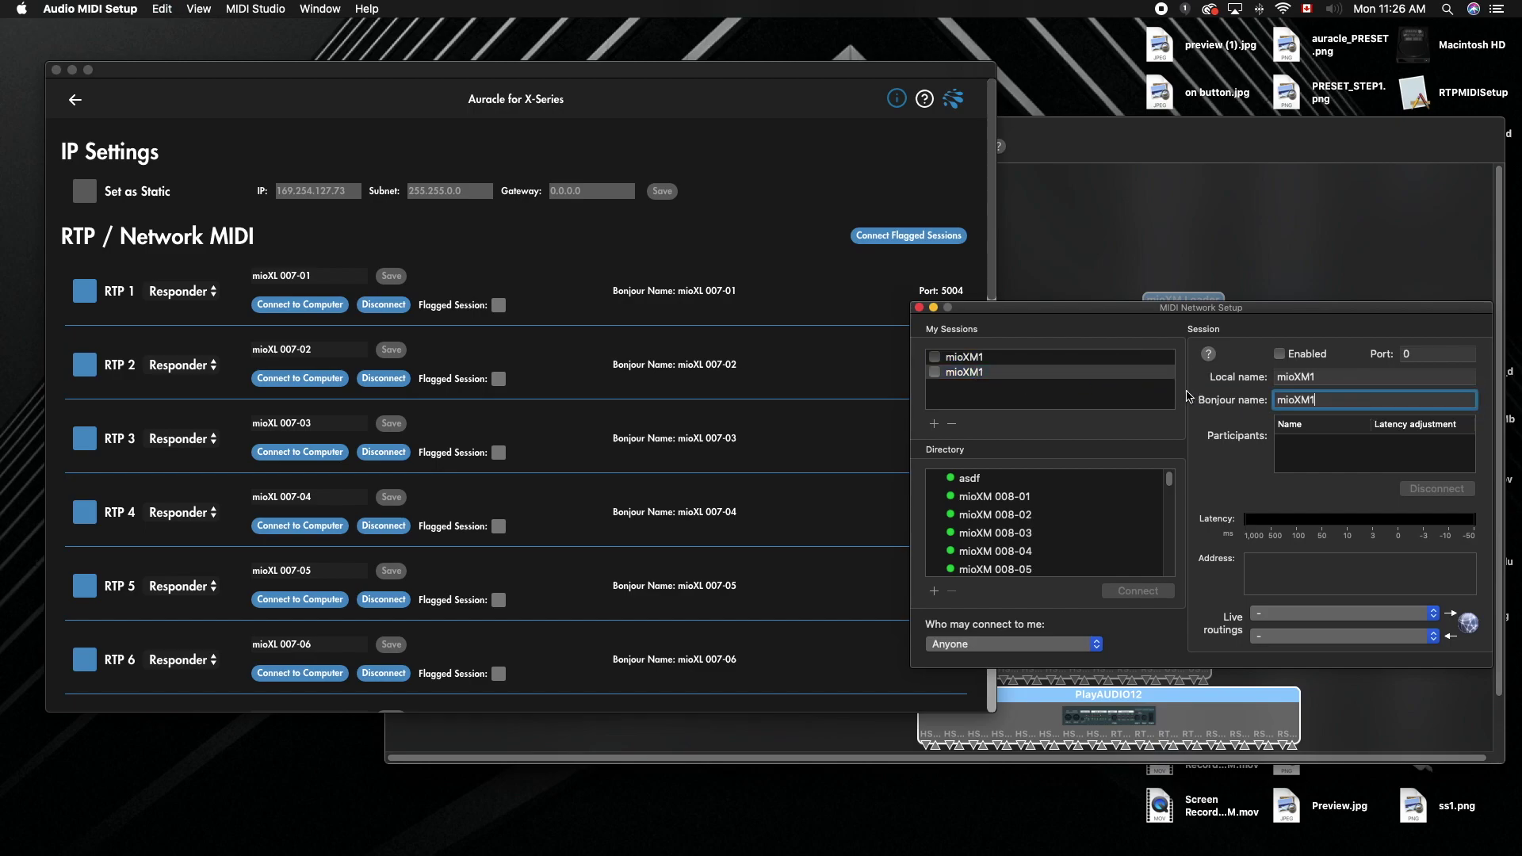
text(b)
key(Return)
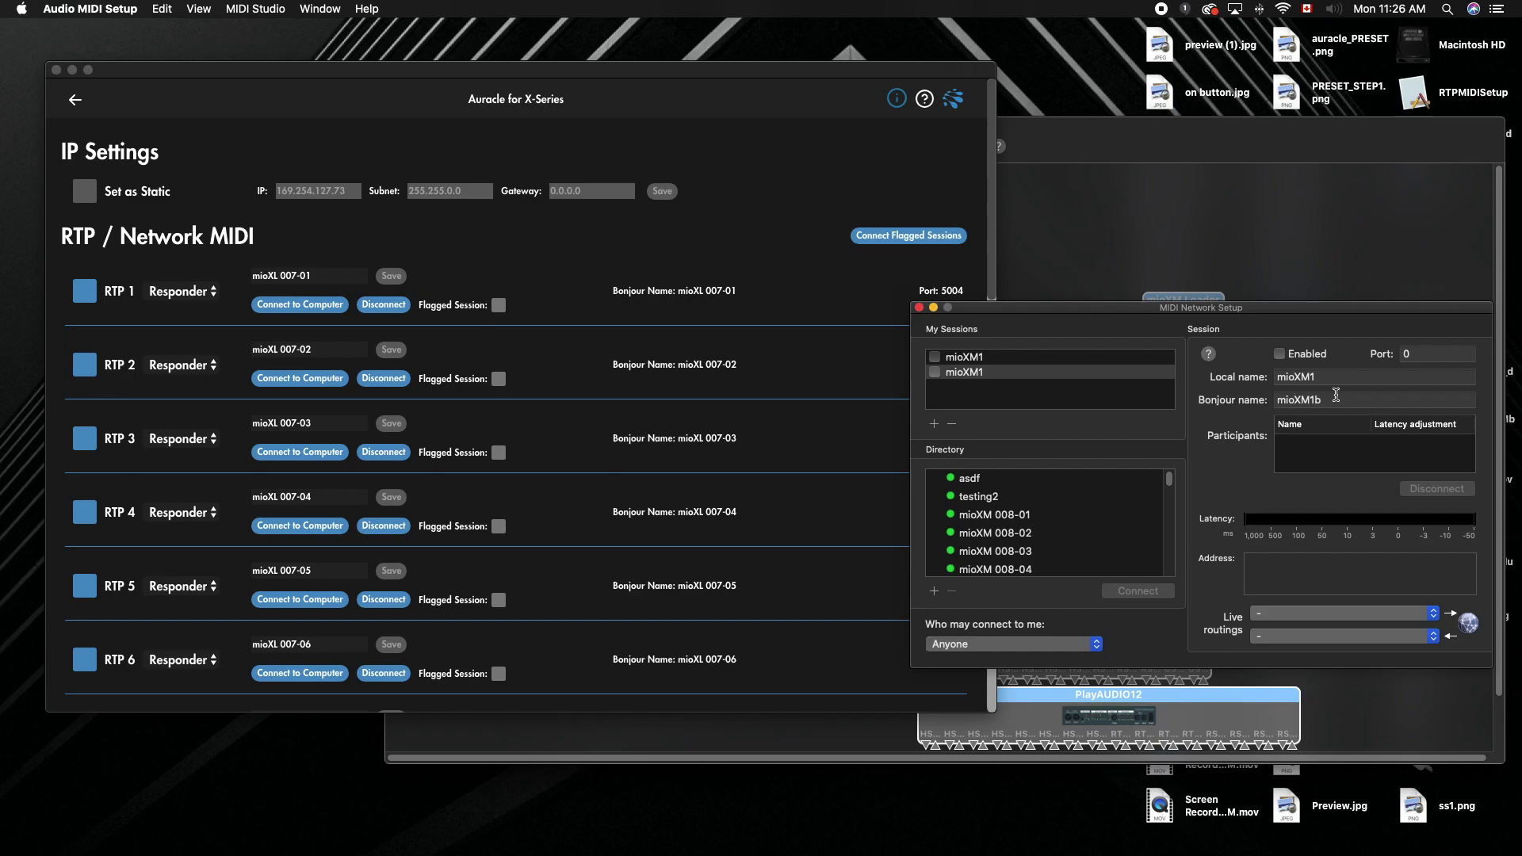
click(302, 228)
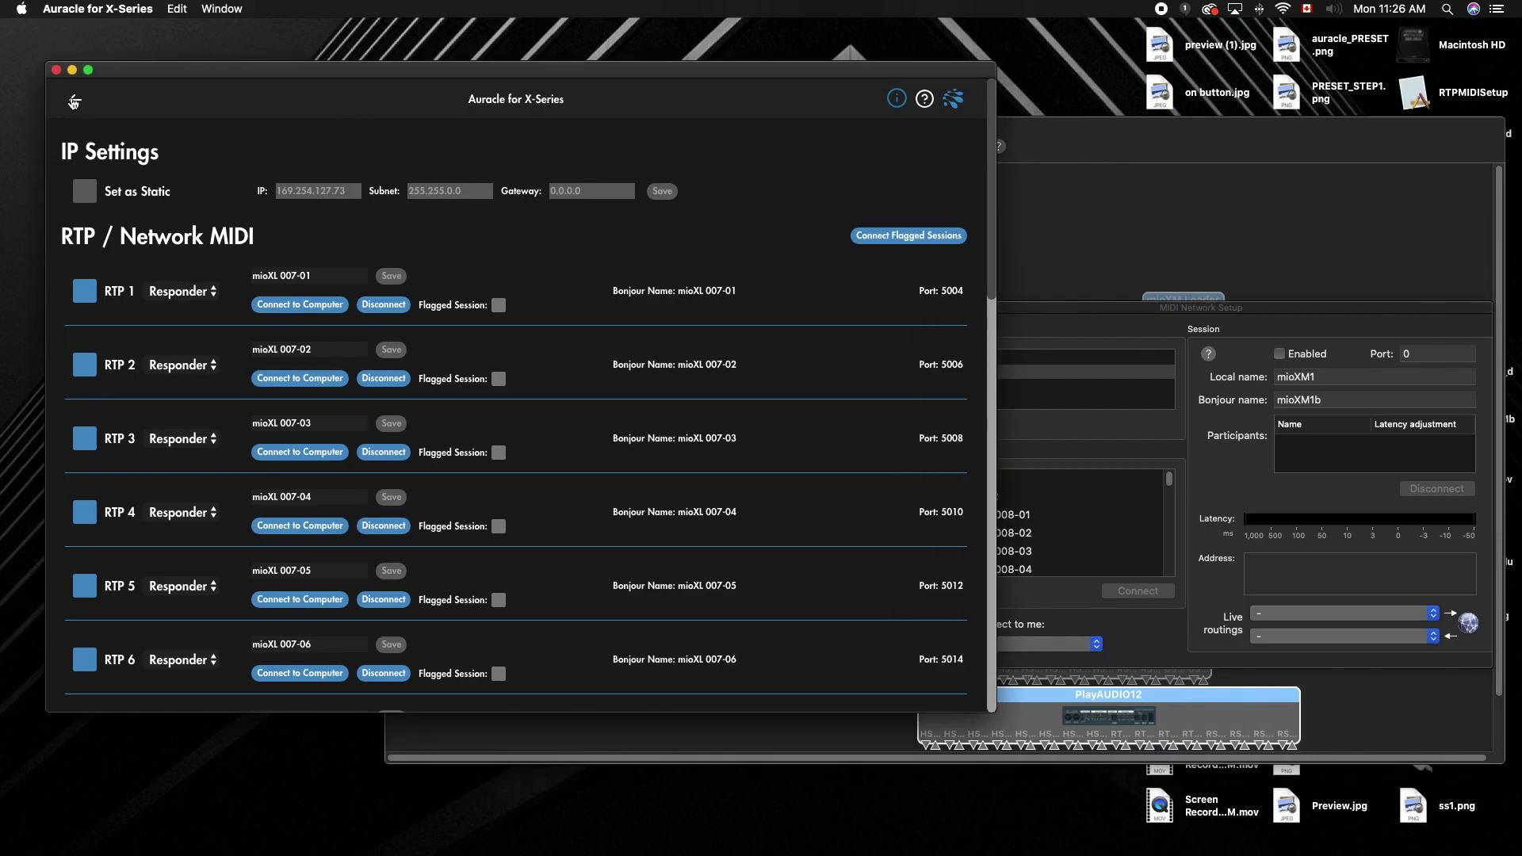
- Switch RTP 1 and RTP 2 from Responder to Initiator
click(184, 293)
click(183, 274)
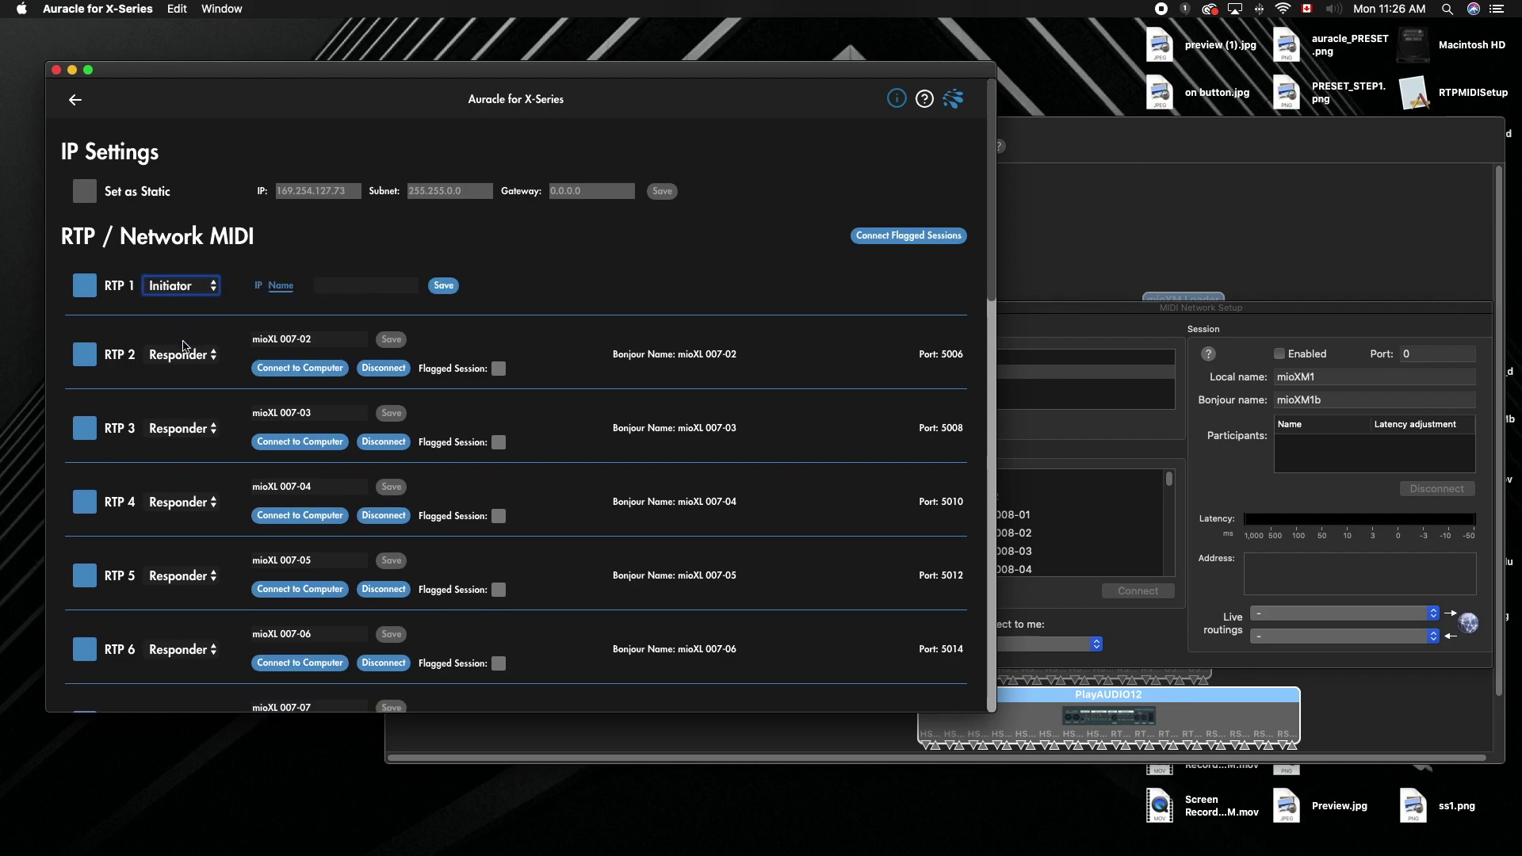
click(184, 355)
click(183, 336)
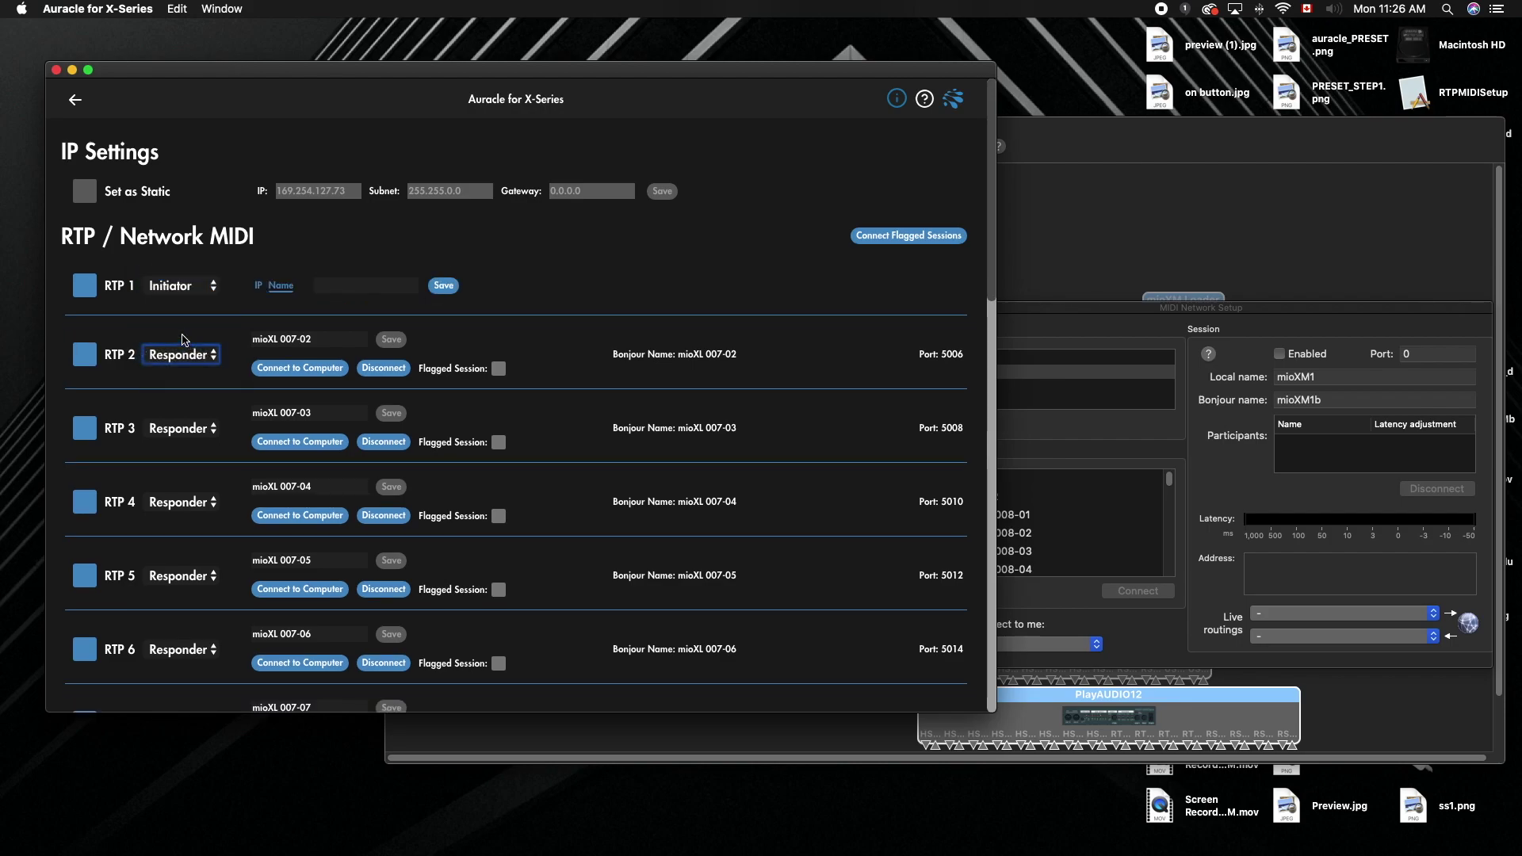
- Save mioXM1a as RTP 1's target name and mioXM1b as RTP 2's
click(328, 287)
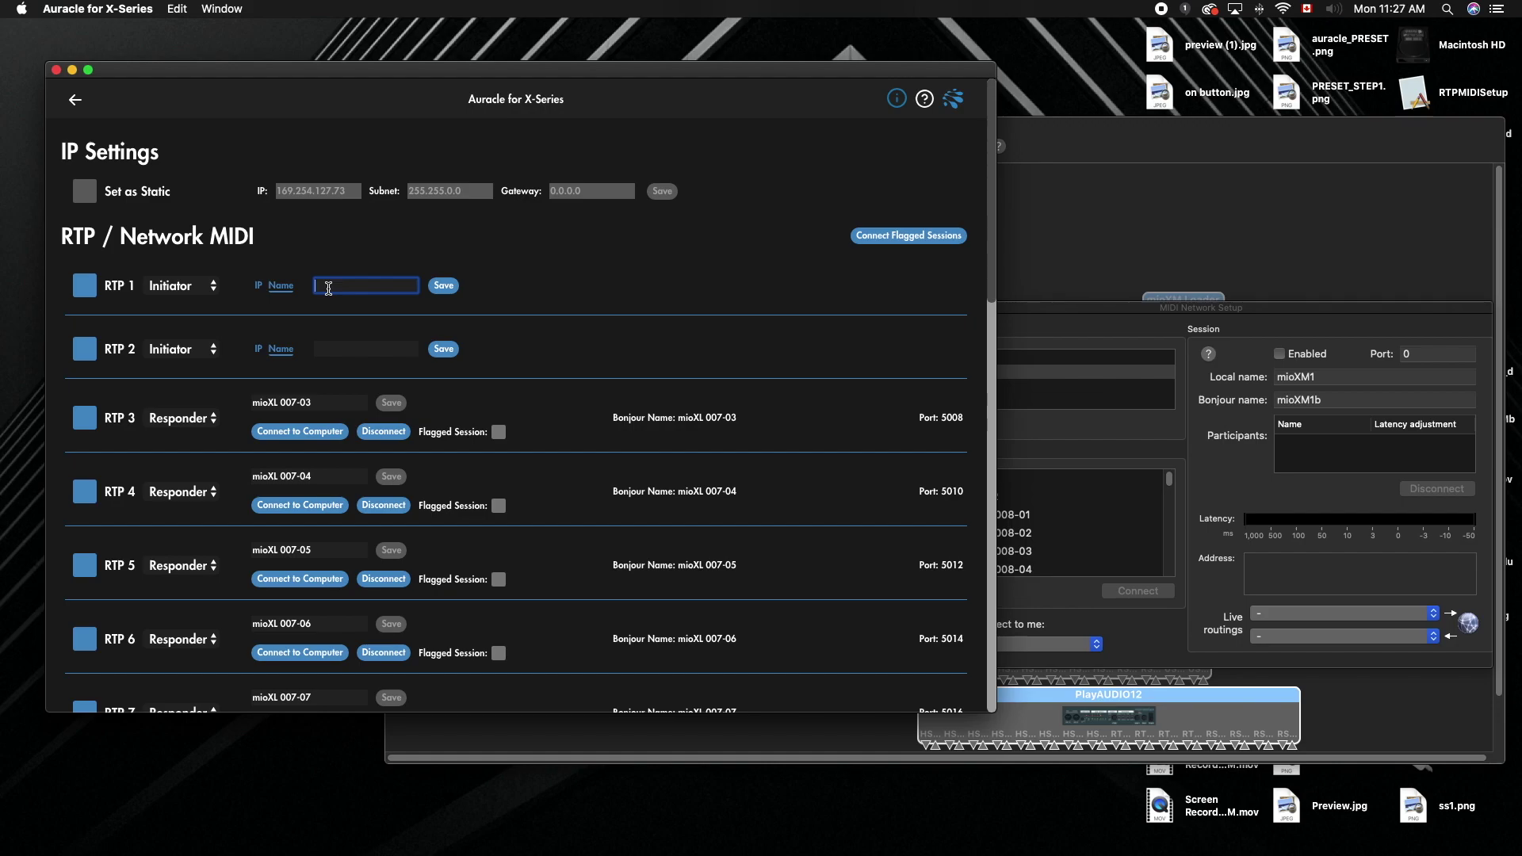
text(mioXM1)
click(444, 288)
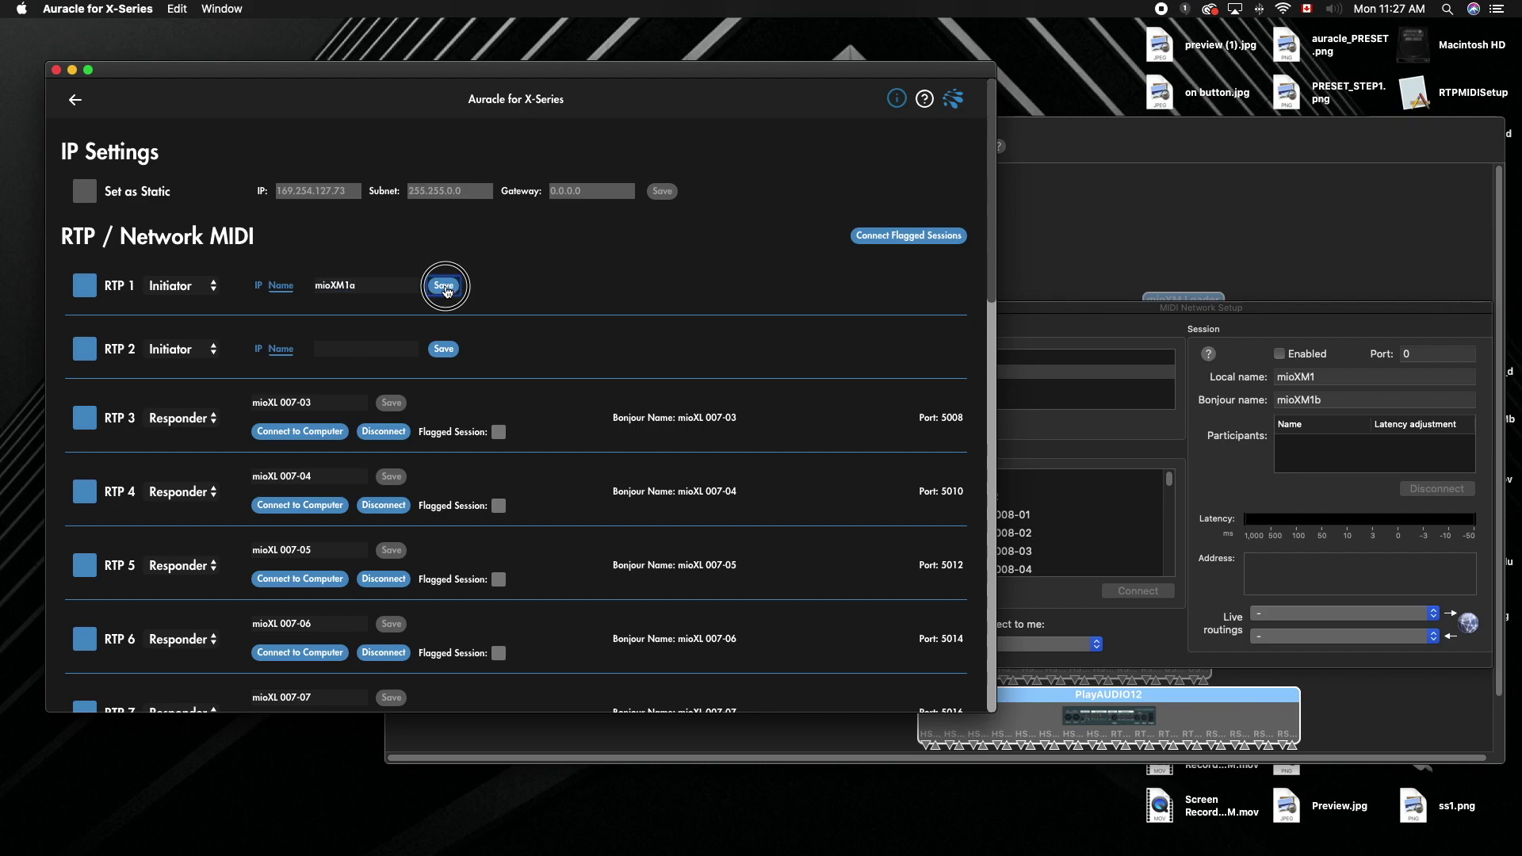
click(359, 345)
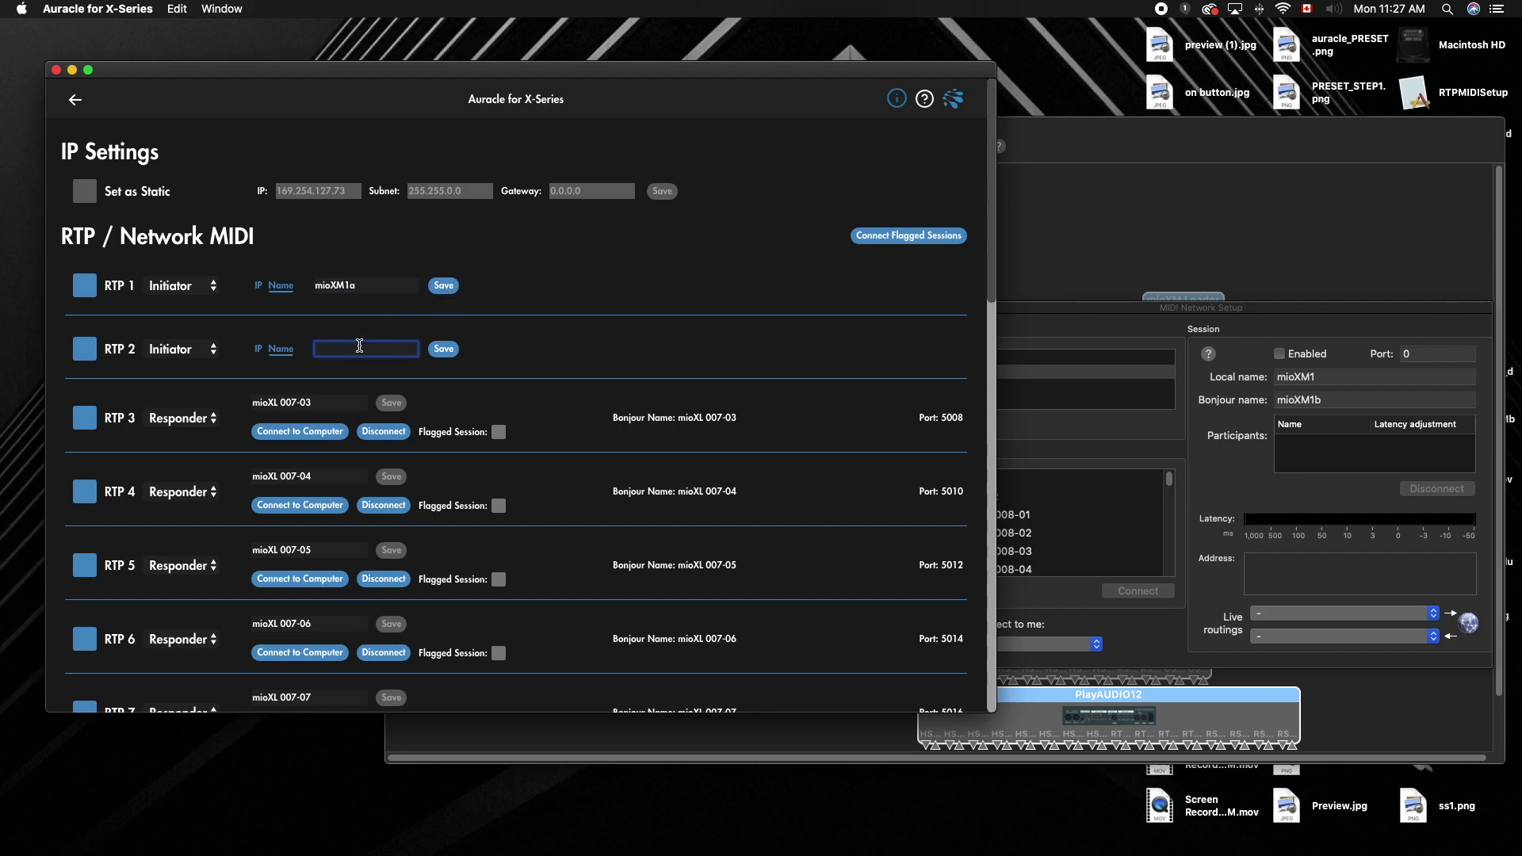
text(mioXM1b)
click(443, 349)
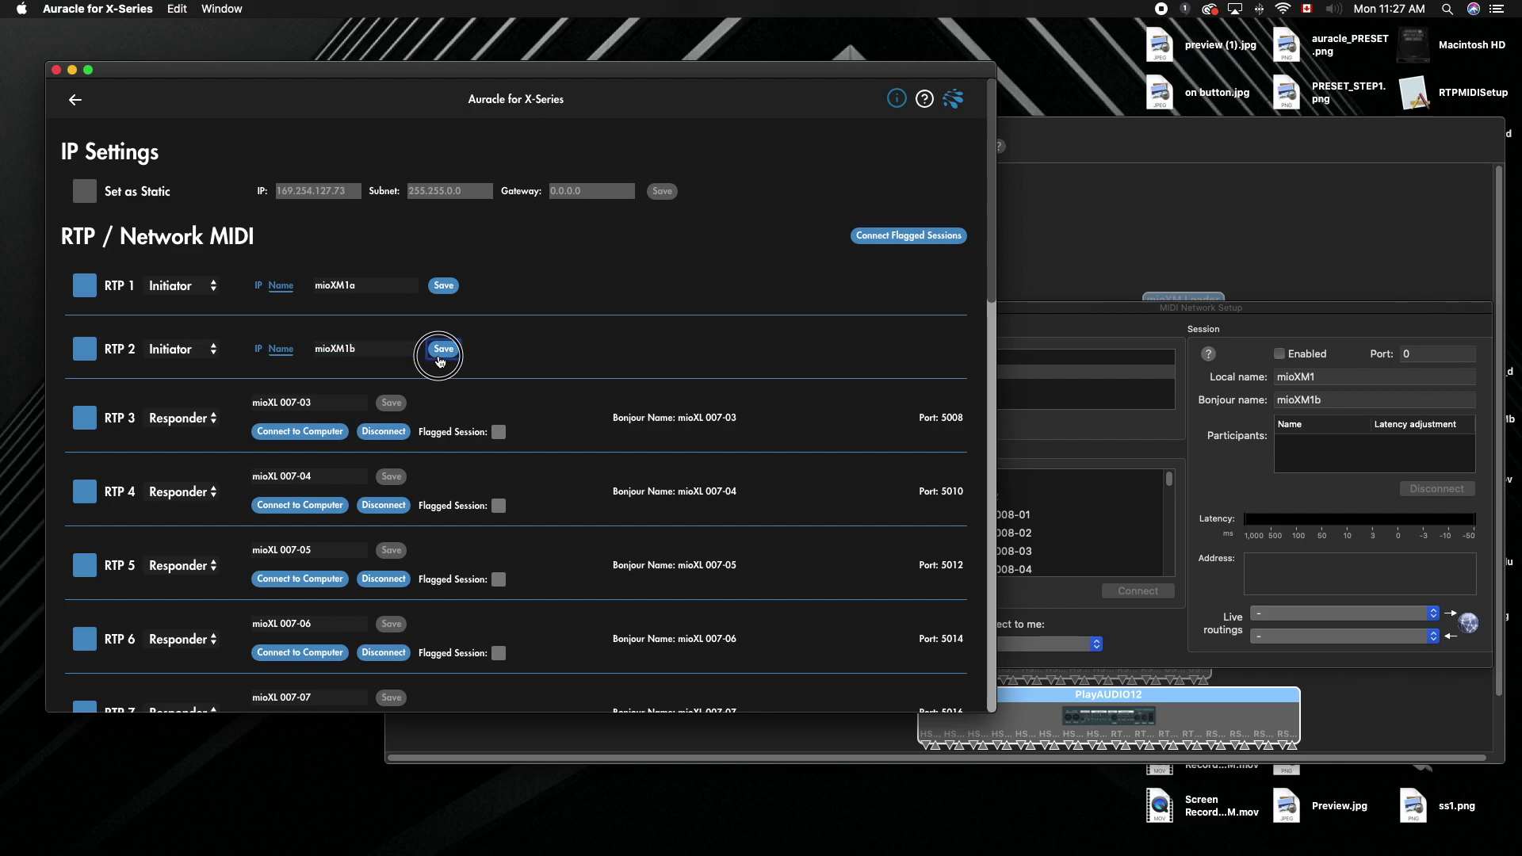
click(1189, 448)
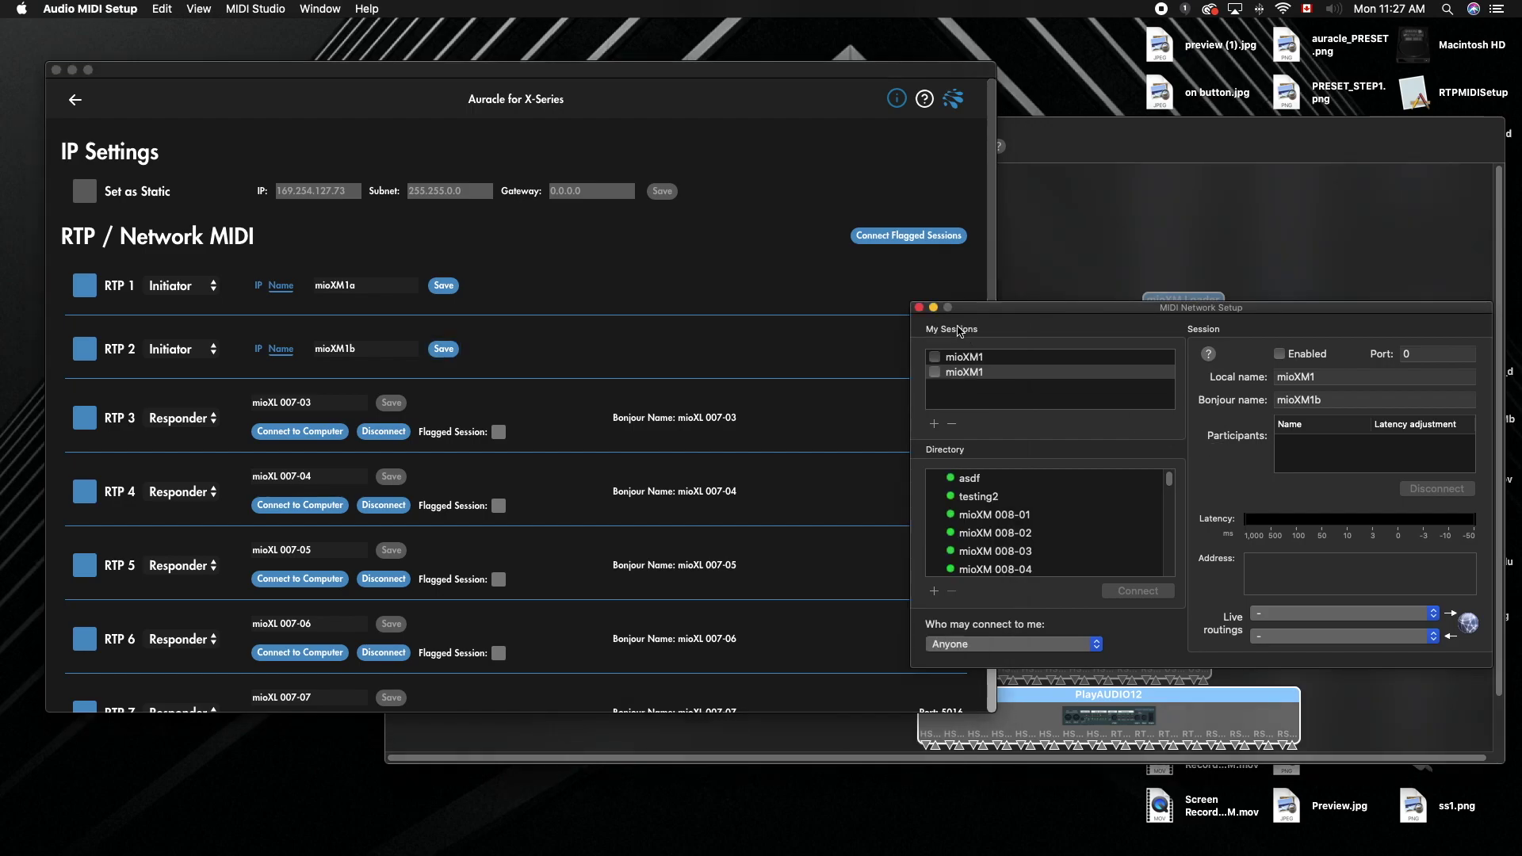
- Enable the first mioXM1 session and the second one, mioXM1b, in My Sessions
click(934, 359)
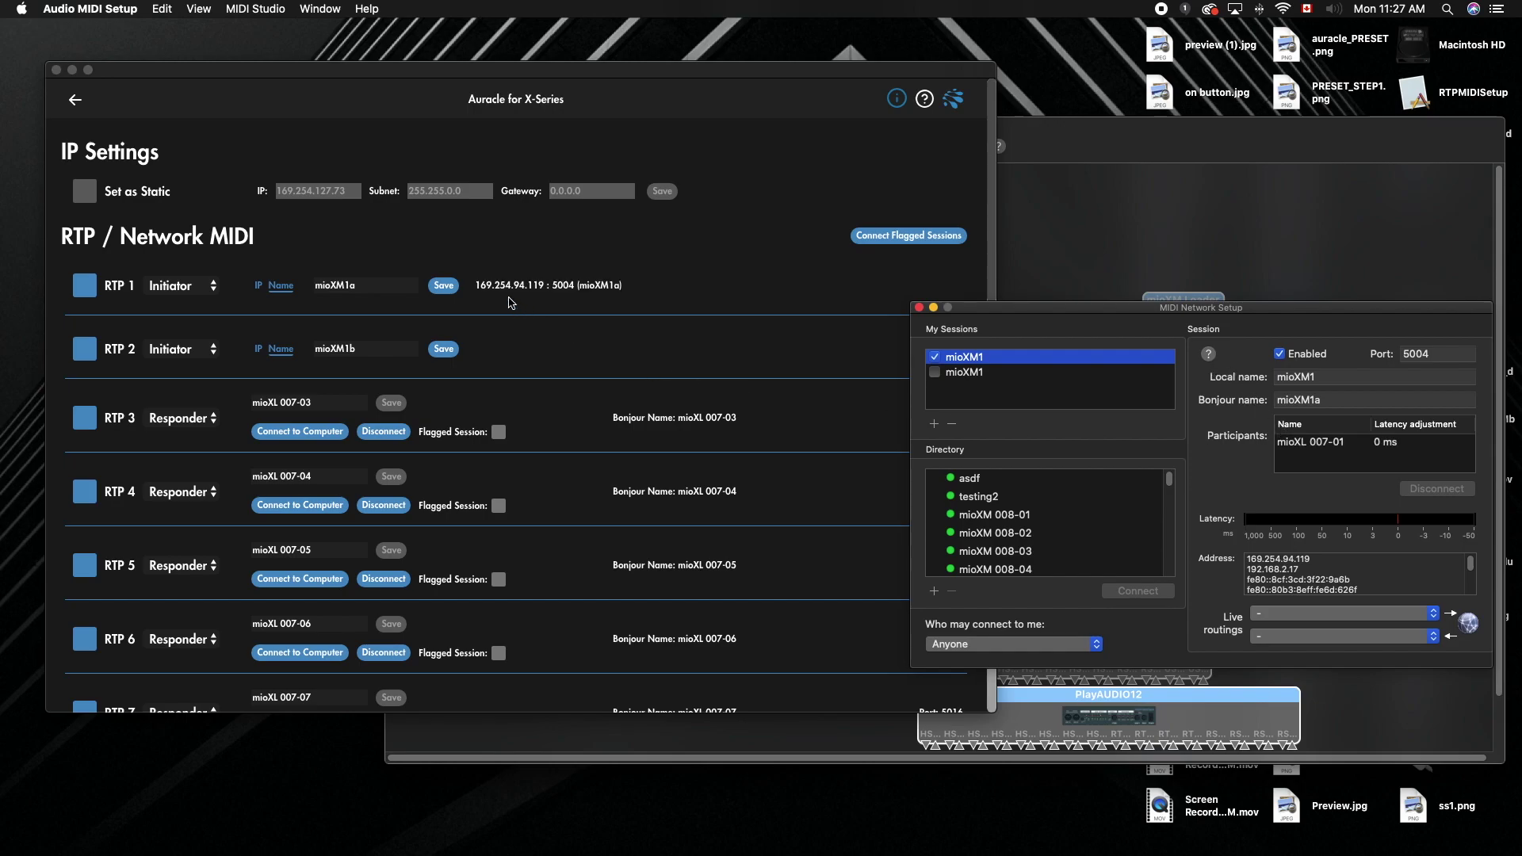
click(973, 372)
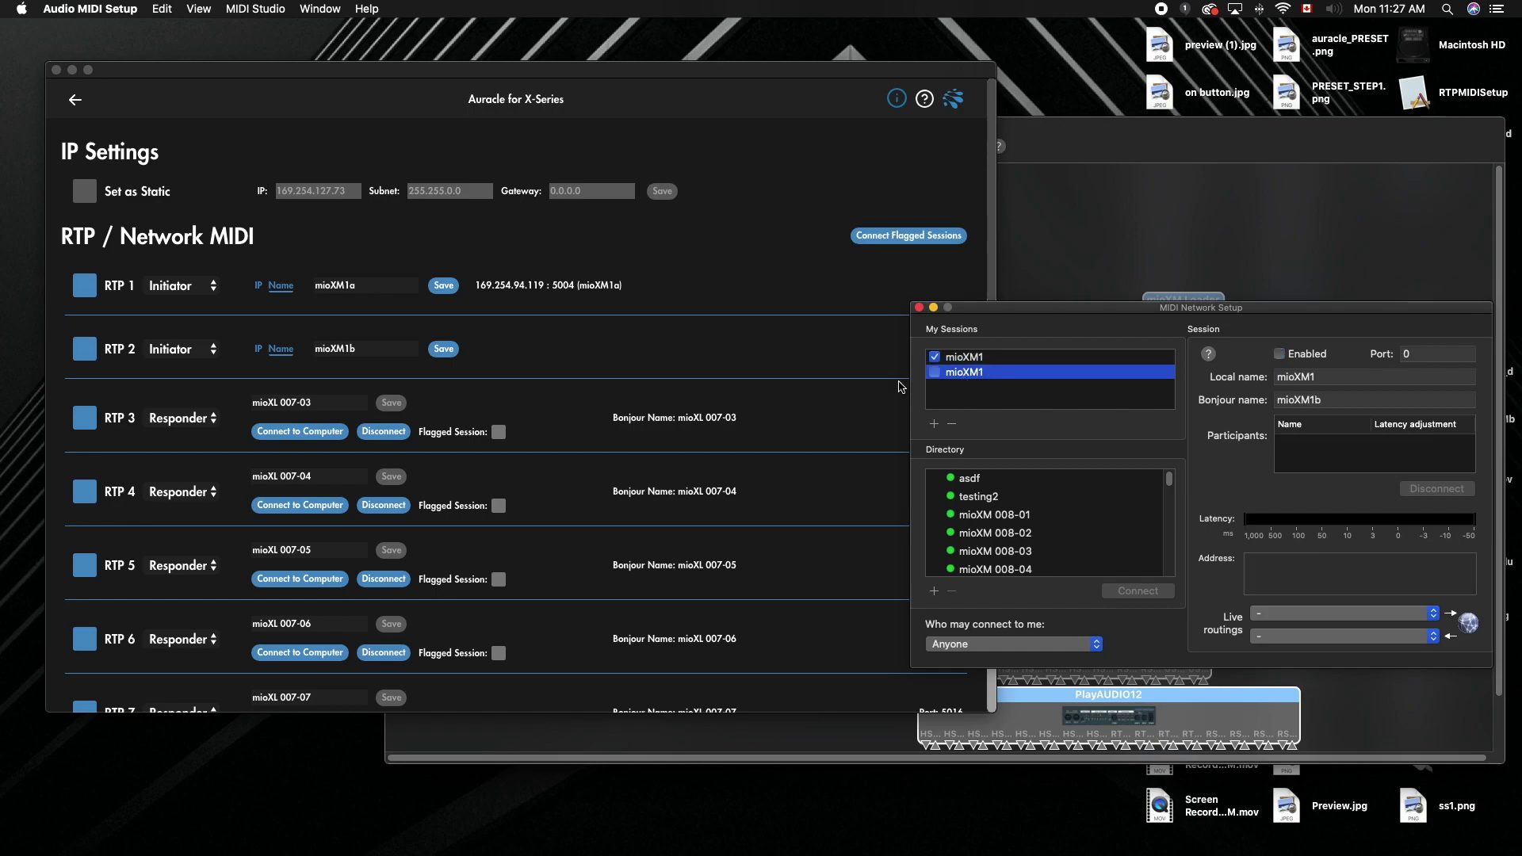
click(1279, 355)
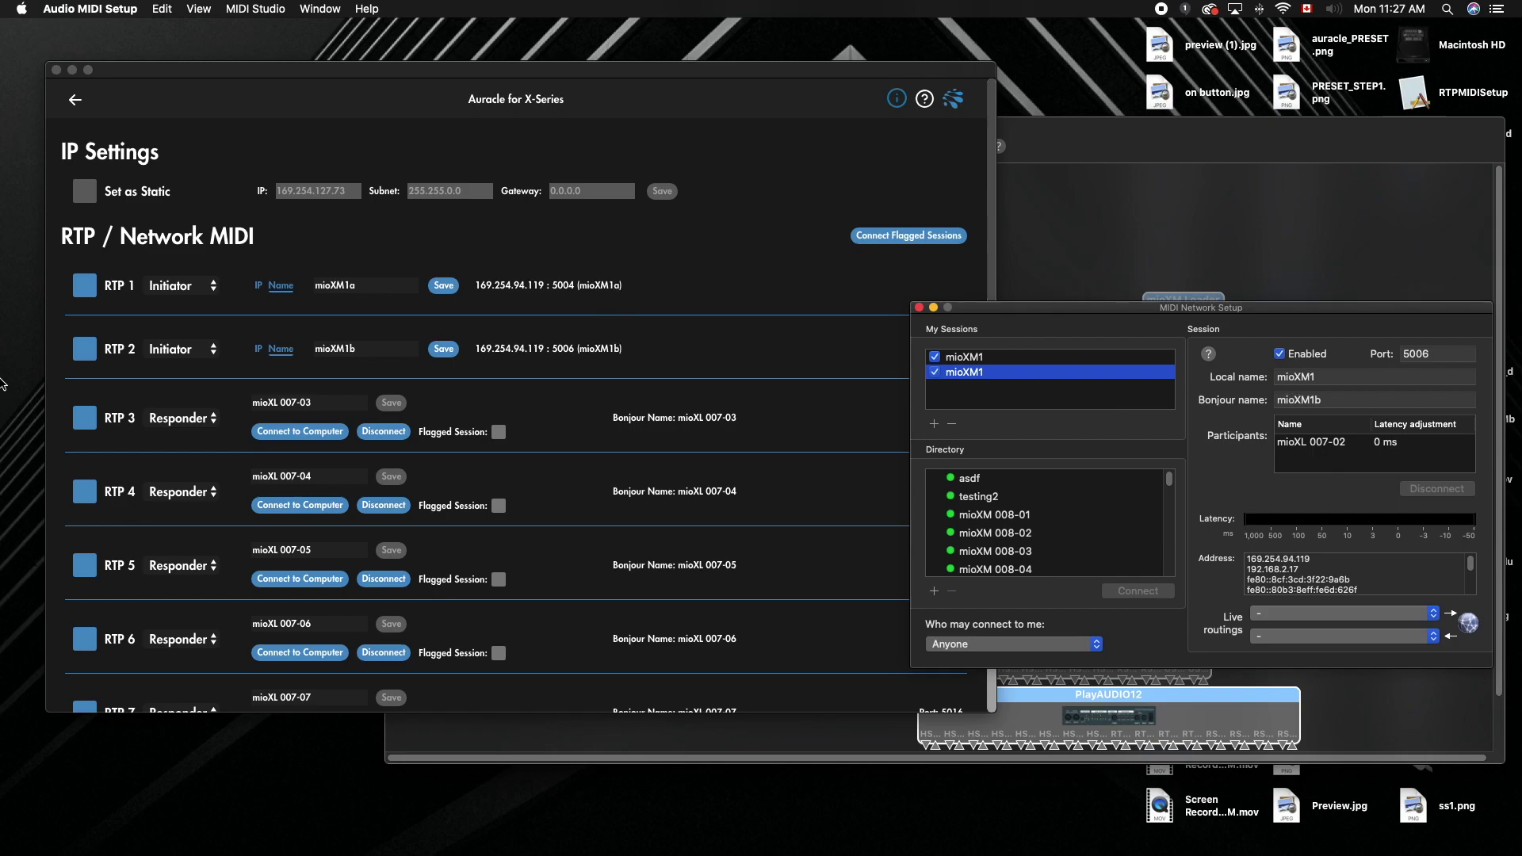
mouse_move(23, 374)
click(24, 374)
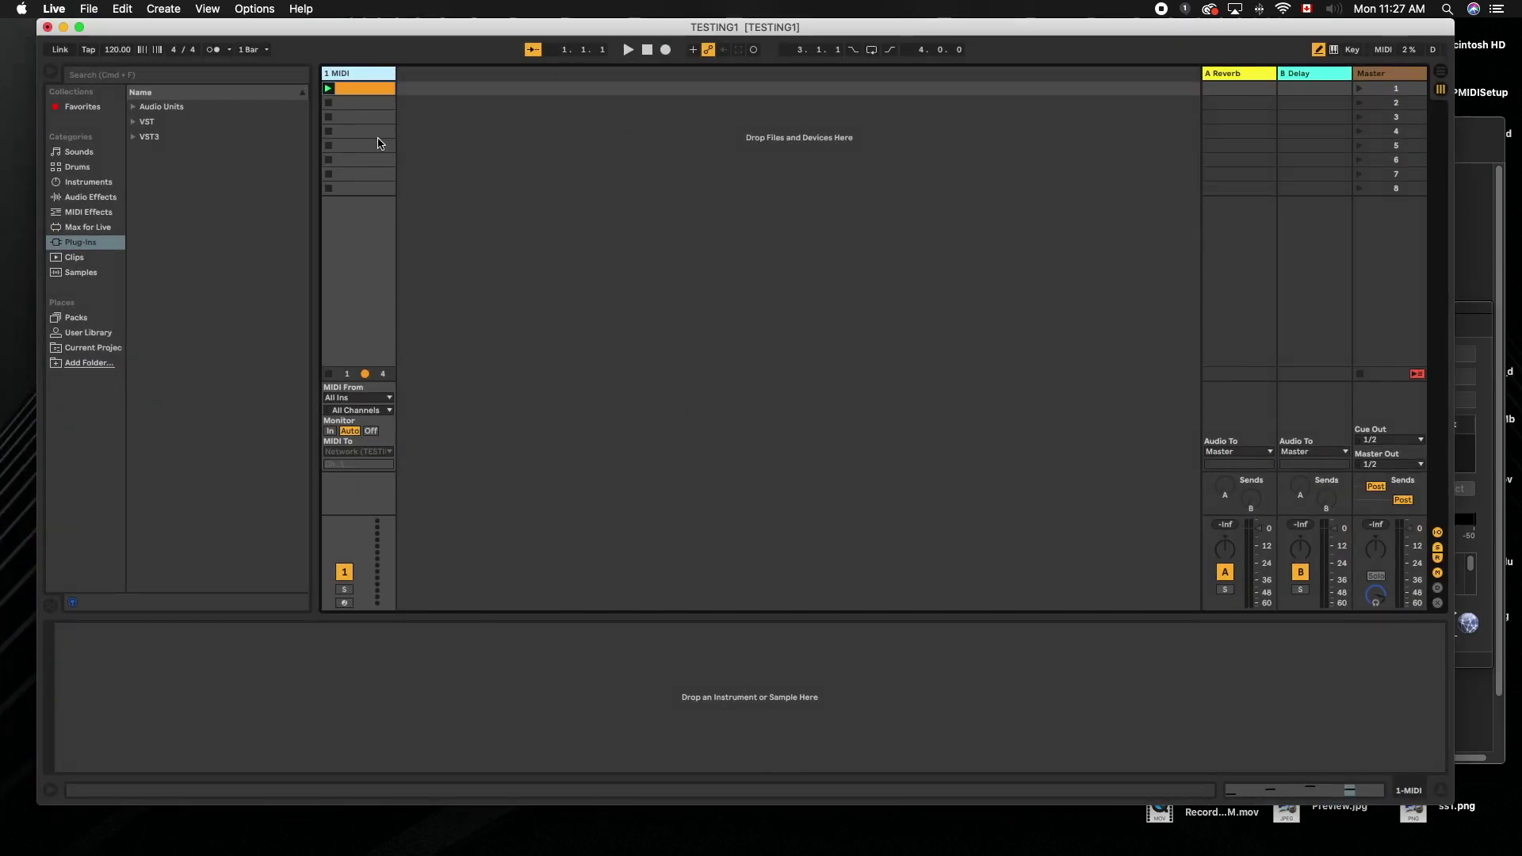
- In Live's MIDI preferences, turn Remote on for the Network (mioXM1) input
key(super+comma)
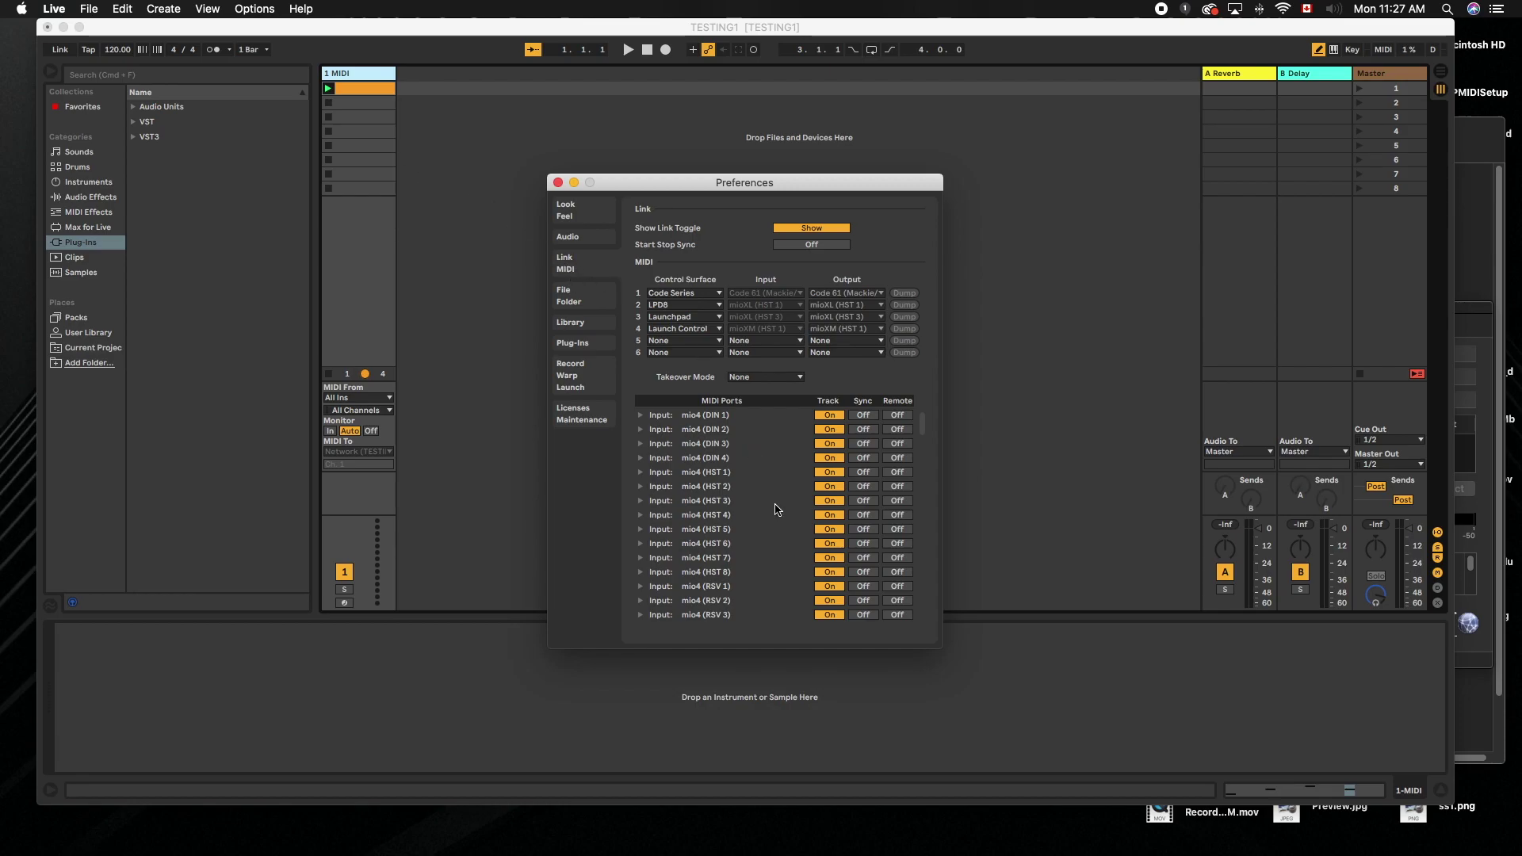
scroll(767, 502, down, 2)
scroll(767, 502, down, 10)
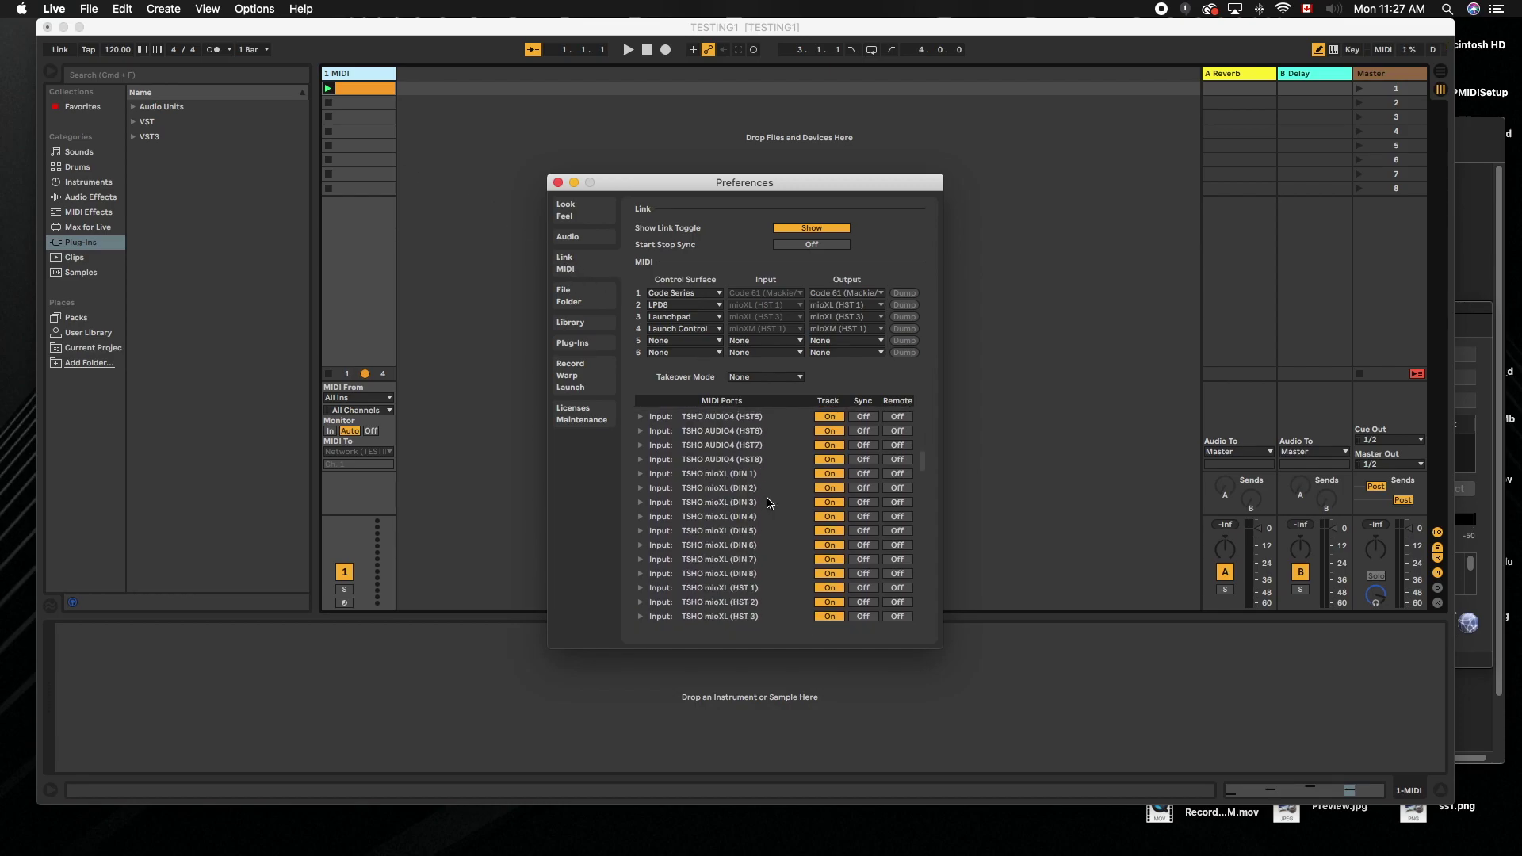
scroll(767, 502, down, 1)
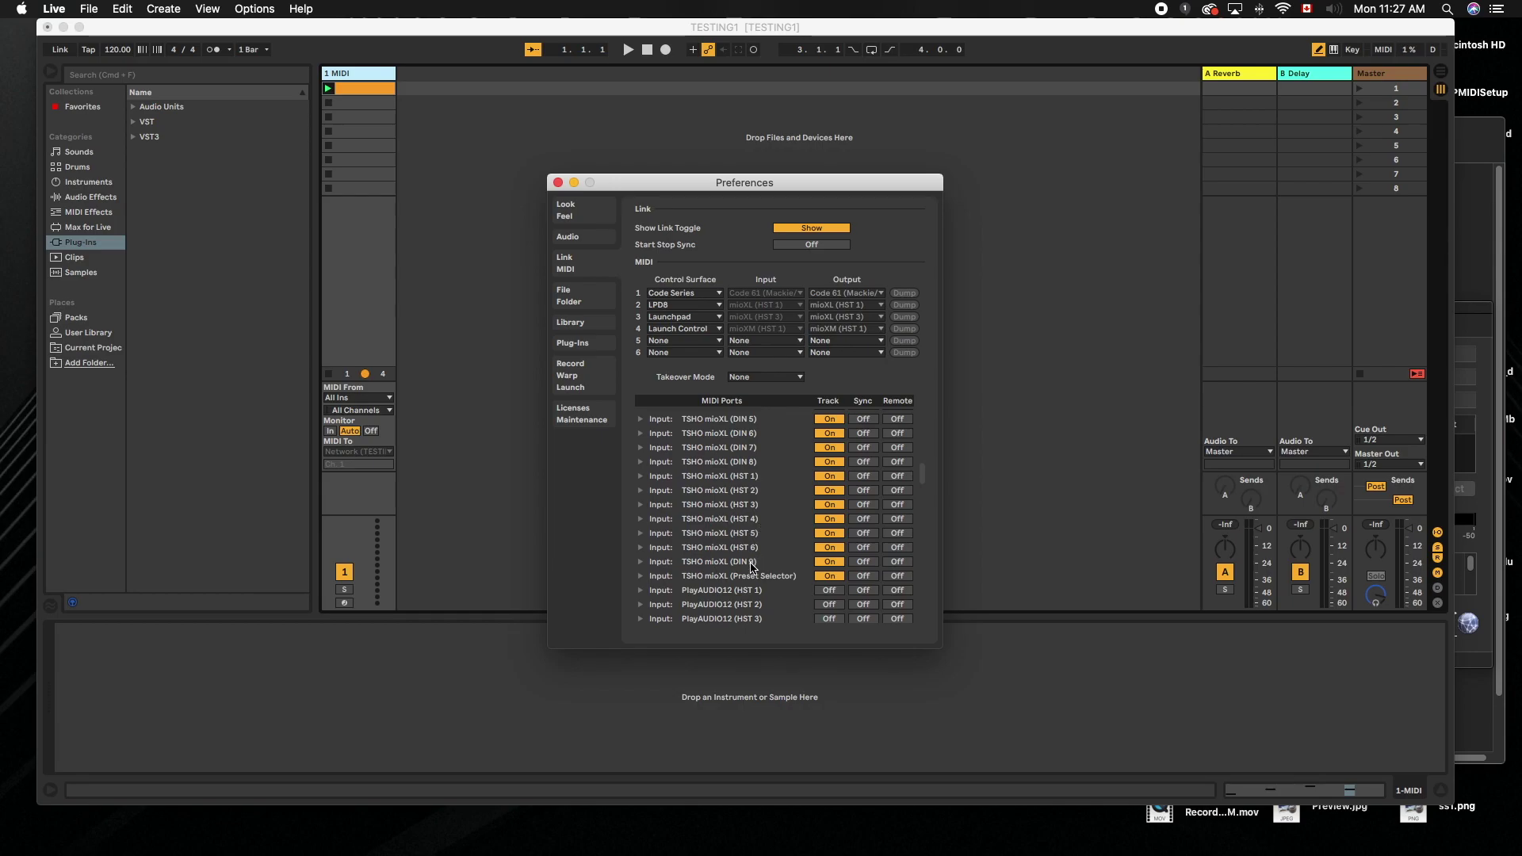
scroll(752, 568, down, 4)
scroll(752, 567, down, 10)
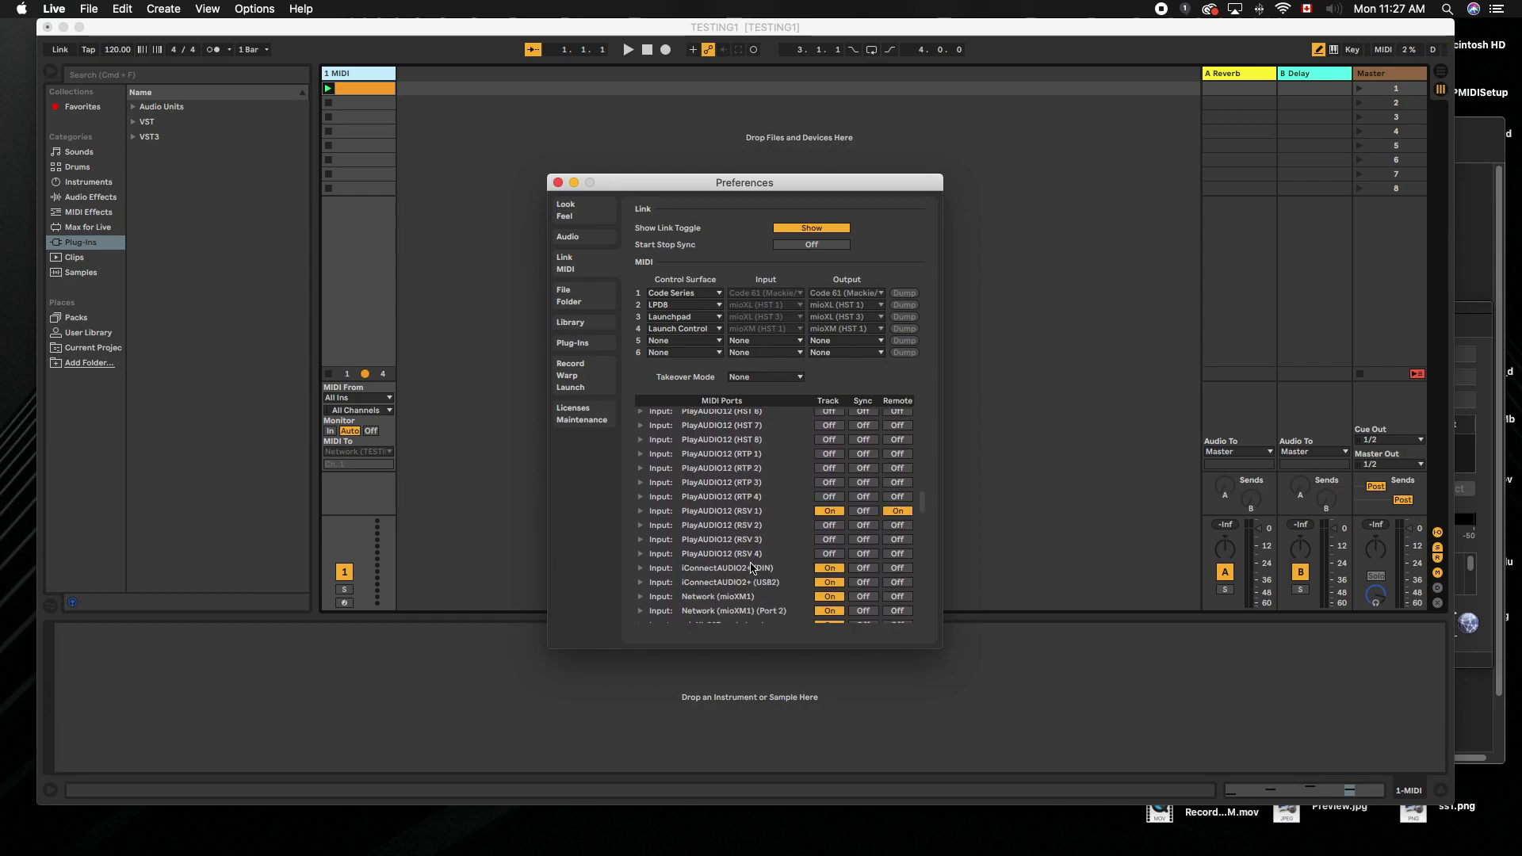
scroll(751, 567, down, 2)
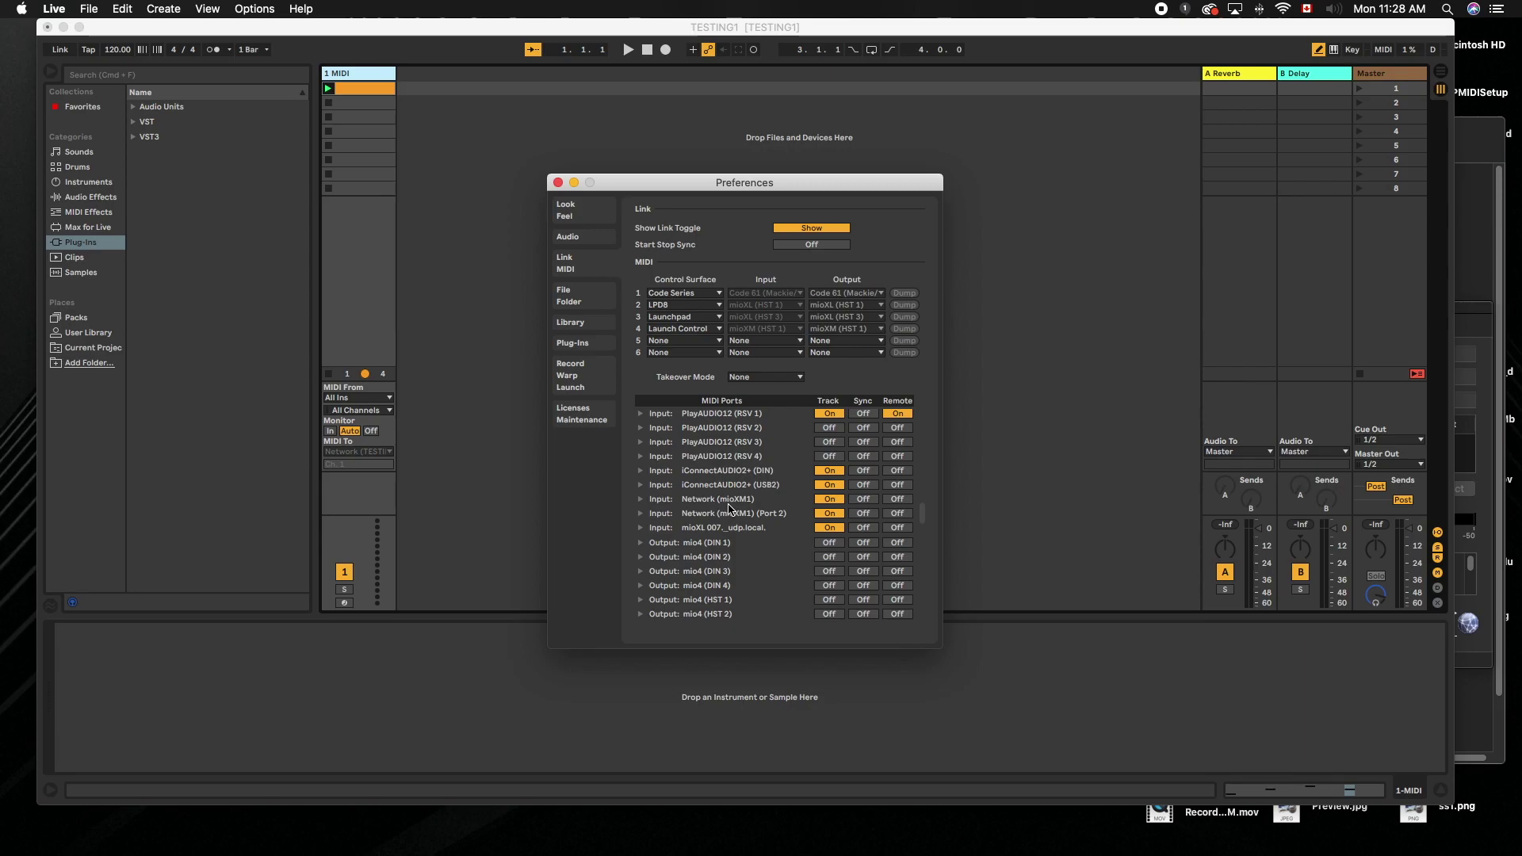
click(897, 498)
- Turn Track and Remote on for the Network (mioXM1) output port
scroll(783, 531, down, 3)
scroll(782, 531, down, 10)
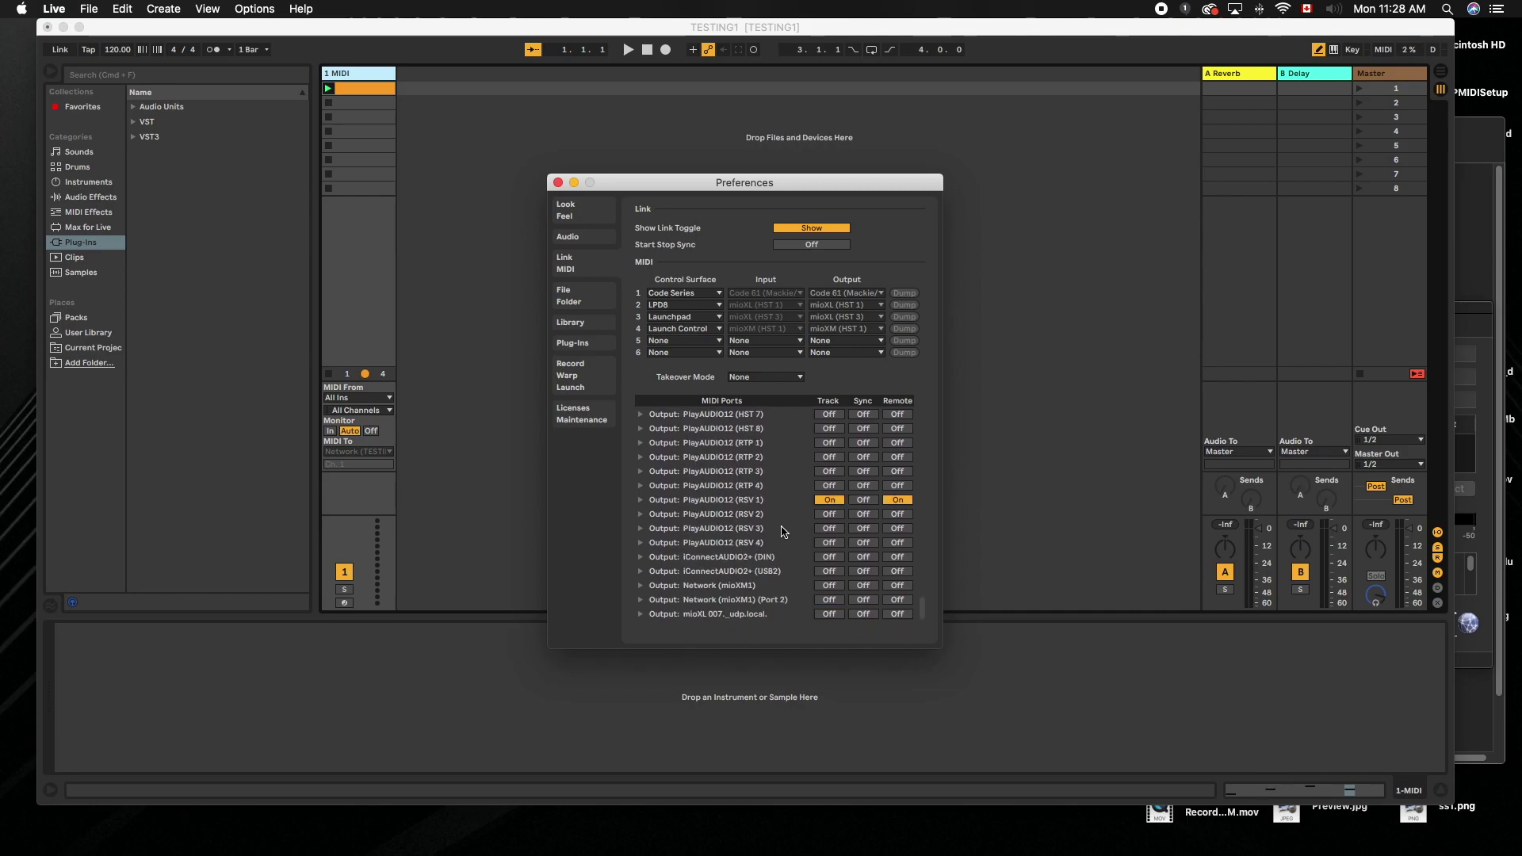
click(829, 585)
click(897, 585)
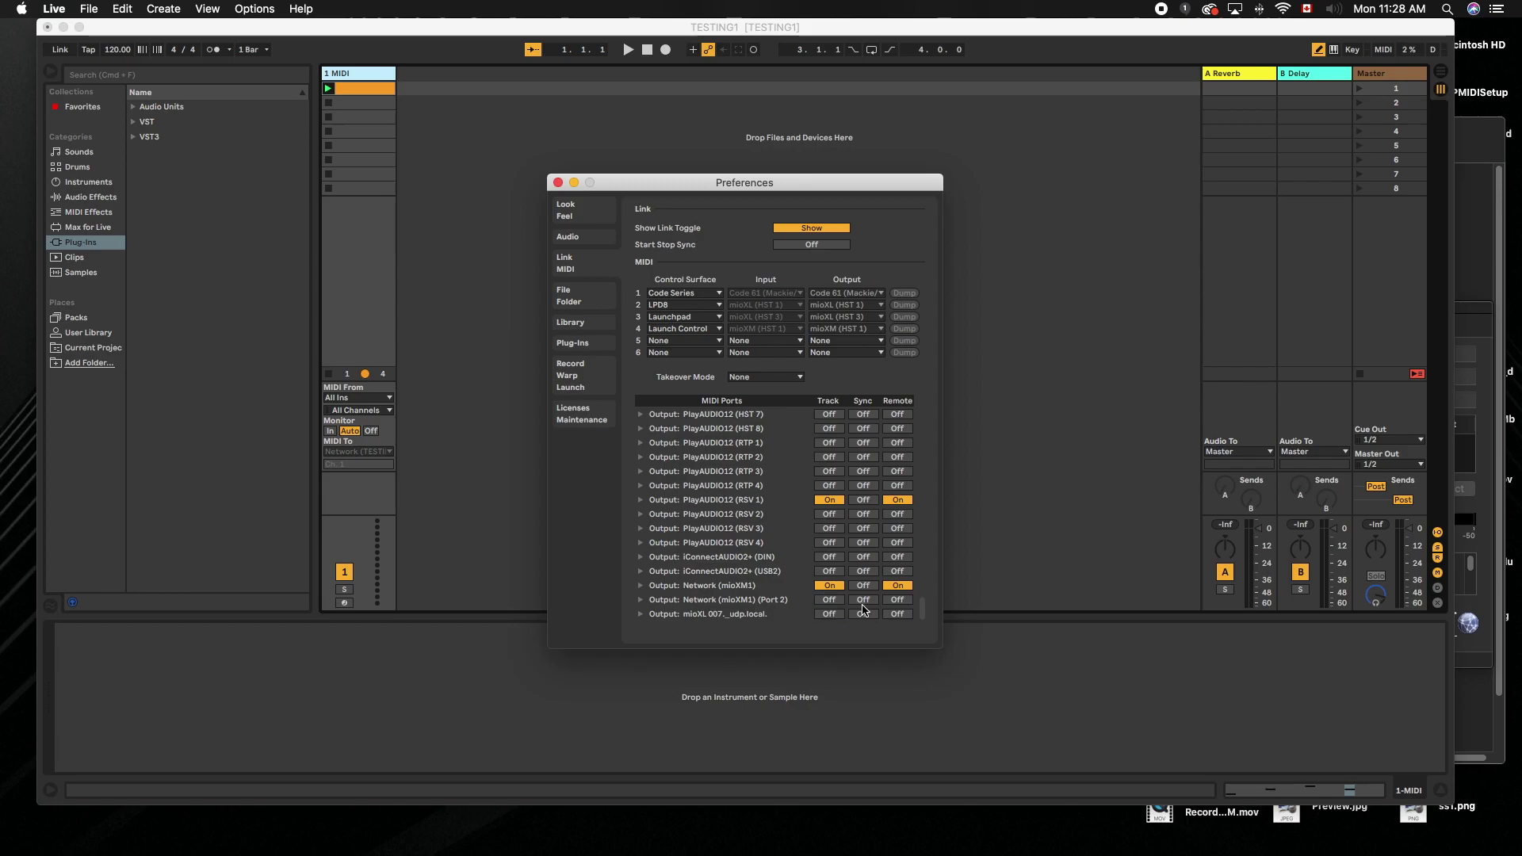
- Set the 1 MIDI track's MIDI To output to Network (mioXM1) and review MIDI preferences
click(558, 183)
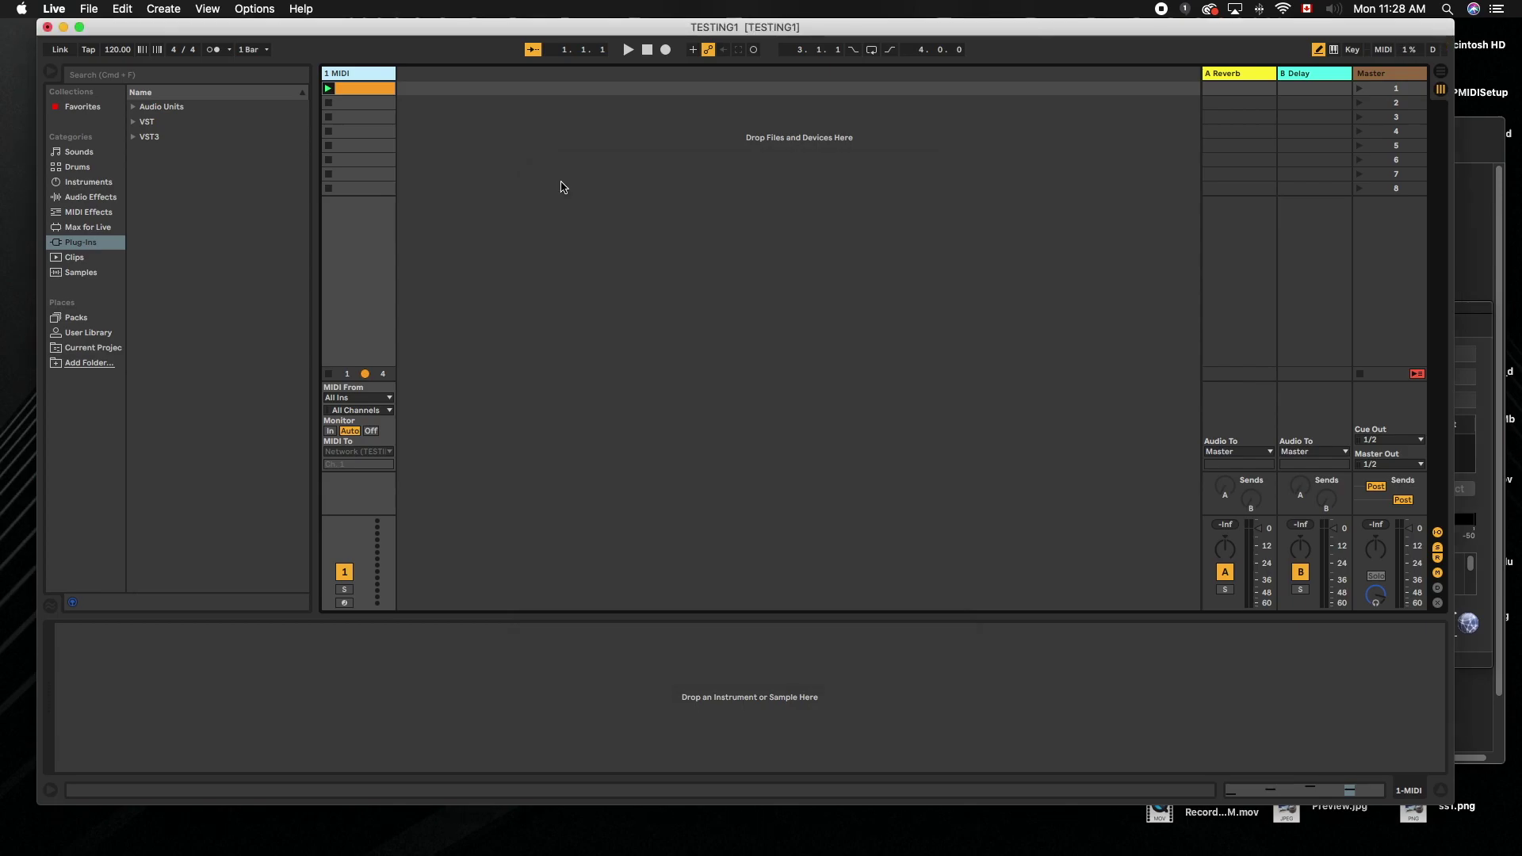
click(361, 452)
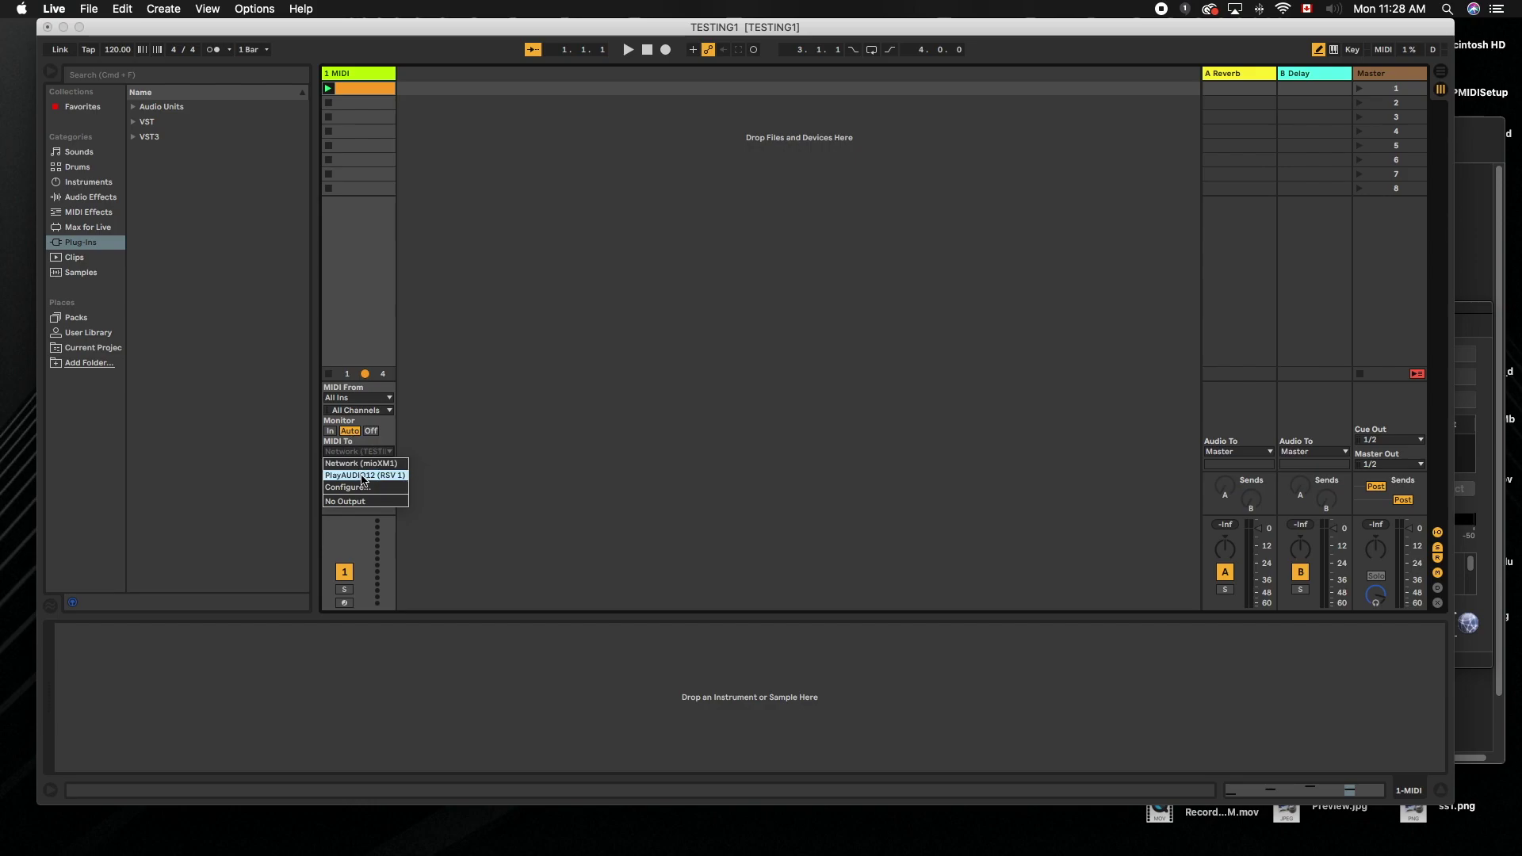
click(369, 465)
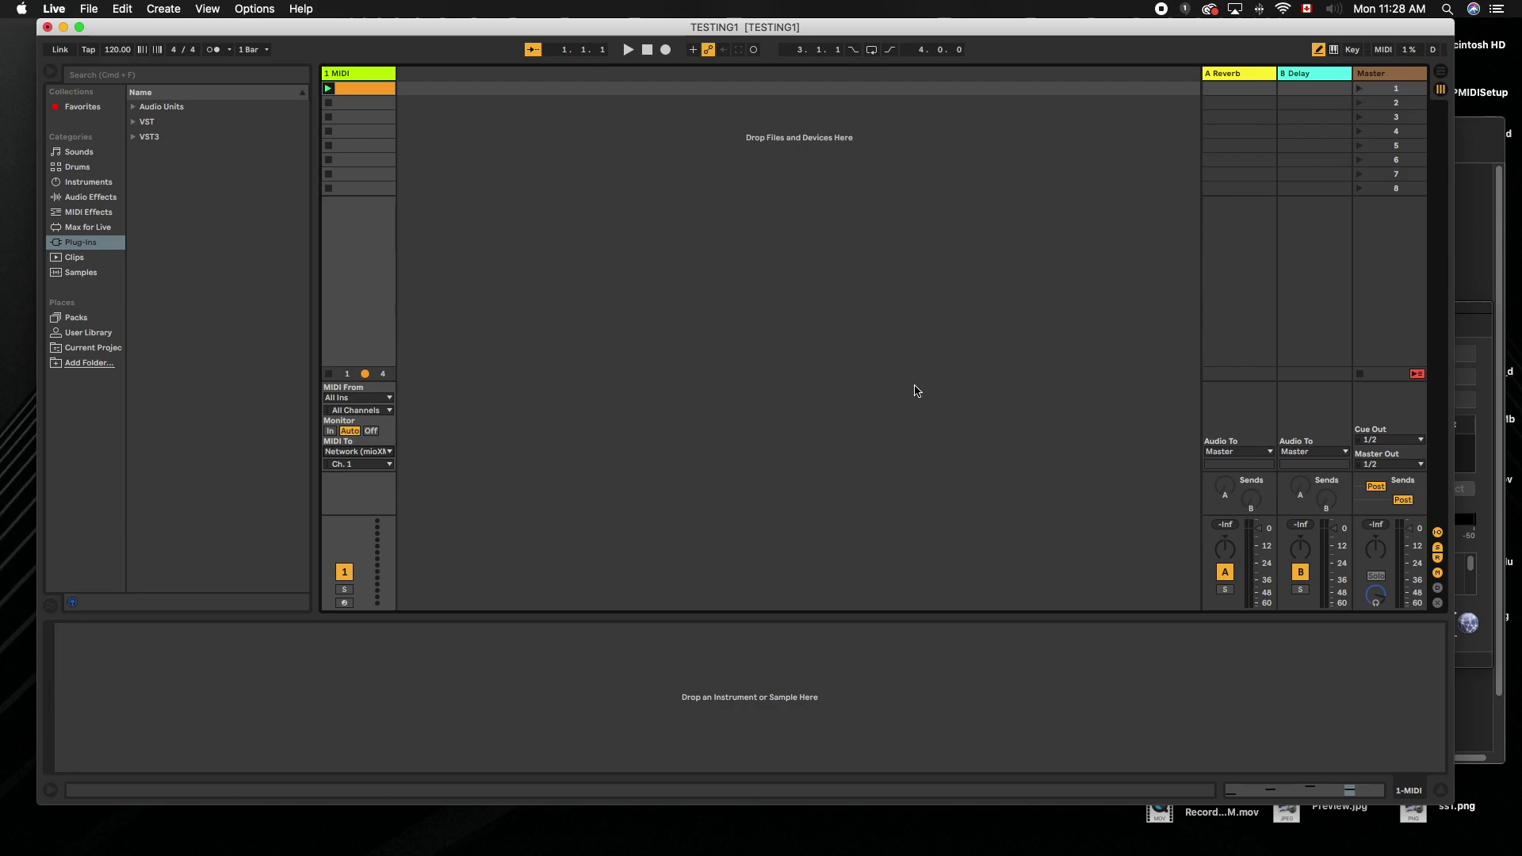
click(348, 451)
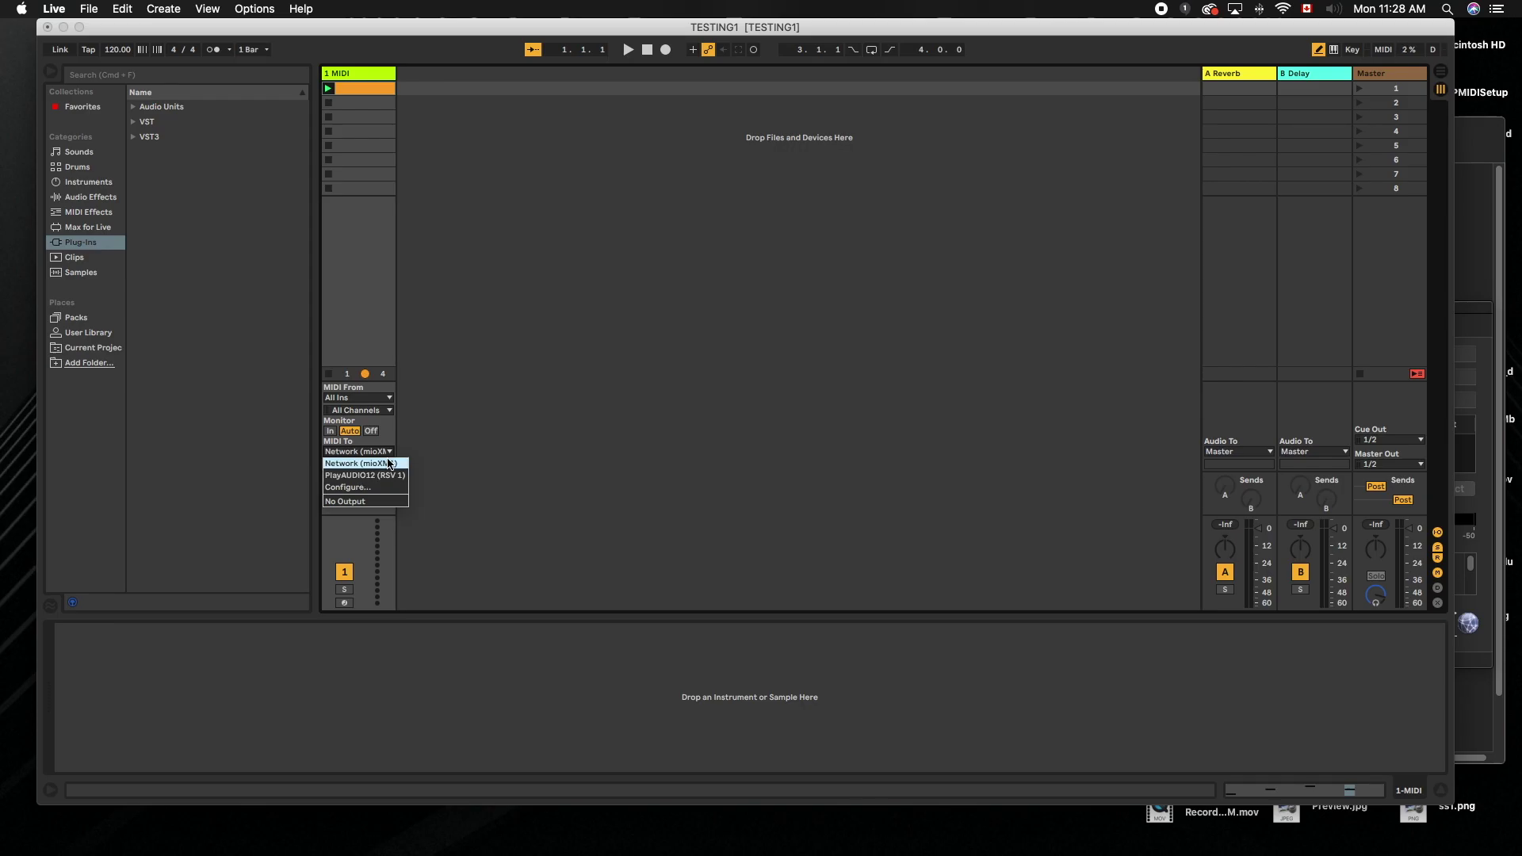
click(349, 487)
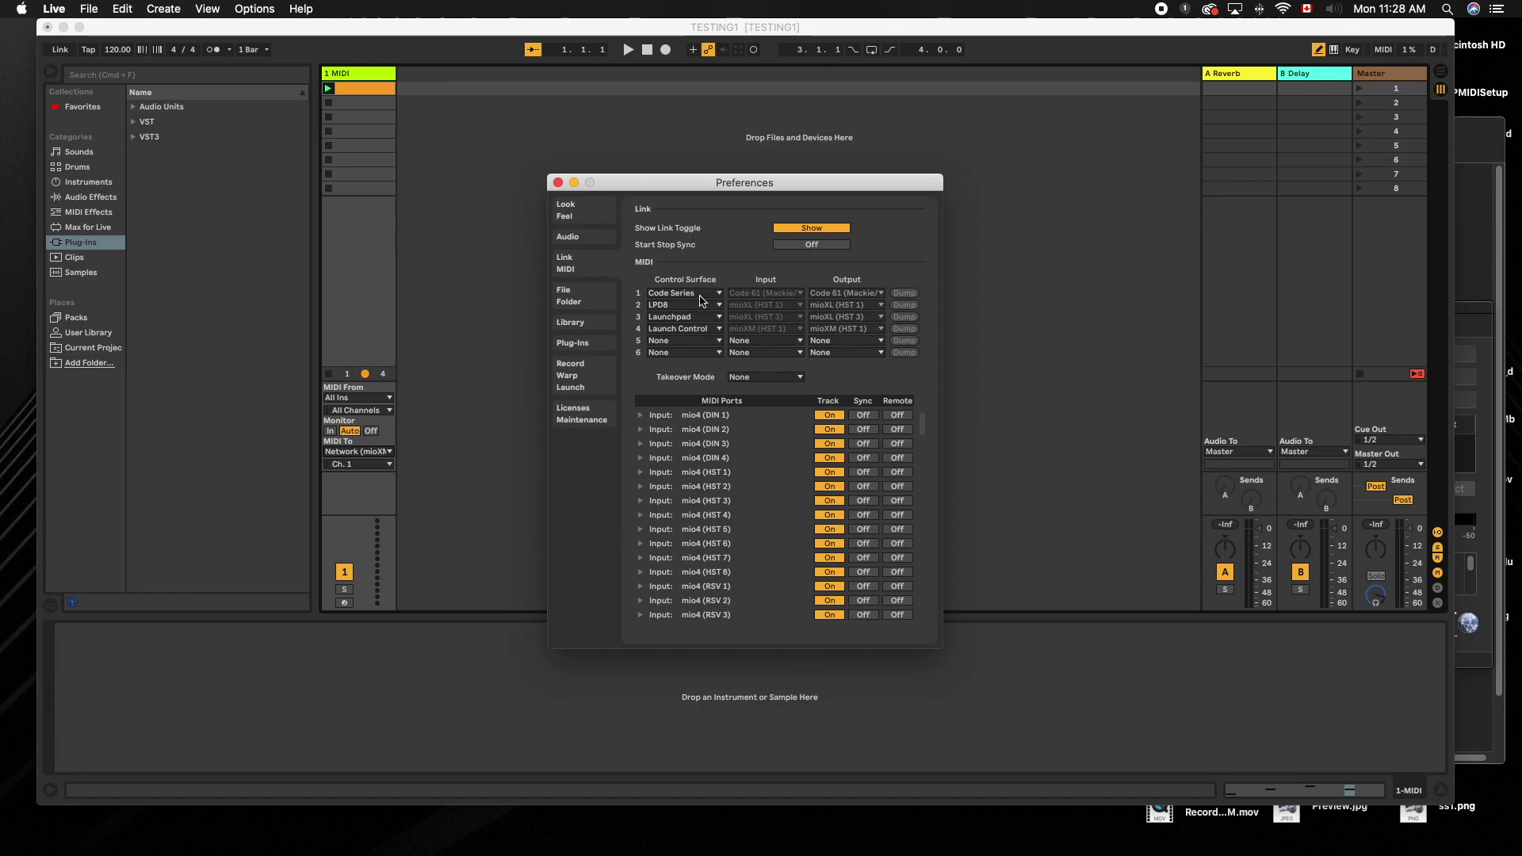
click(558, 183)
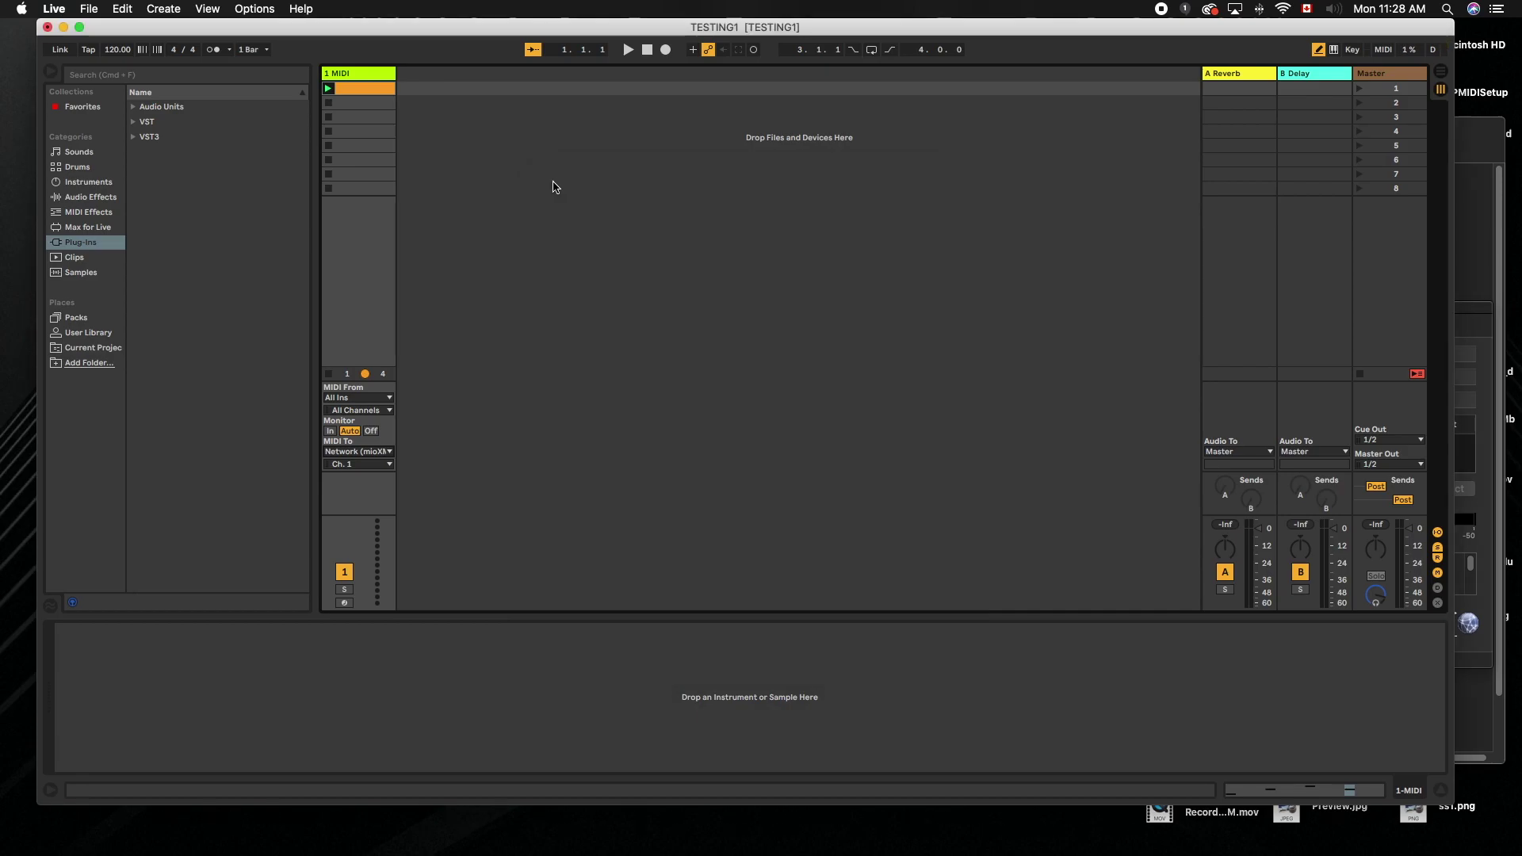
click(24, 142)
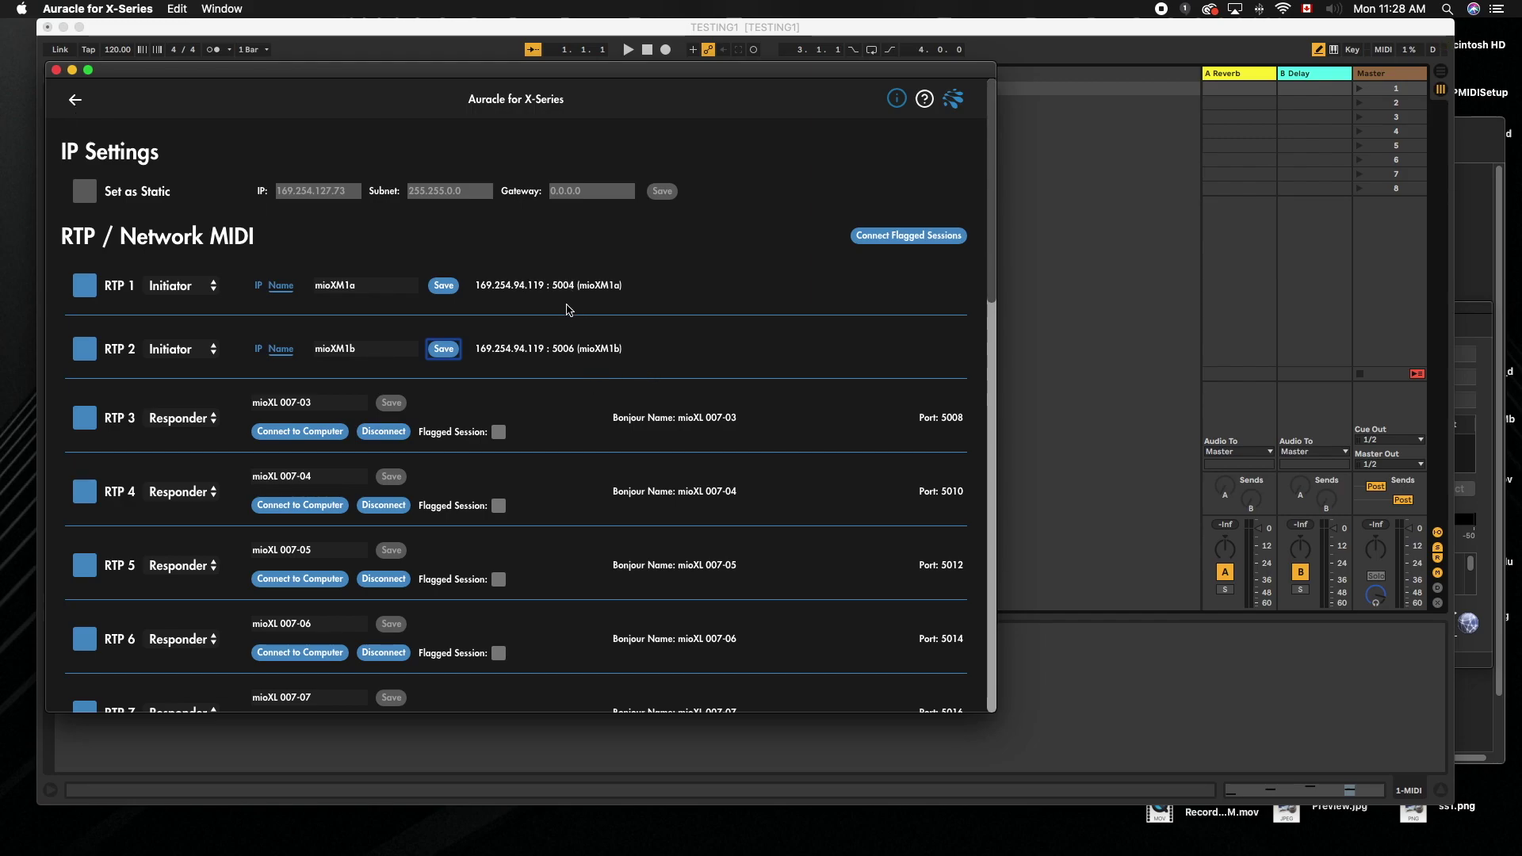
- In the mioXL 007 MIDI routing, route the RTP 1 source to DIN 4
click(73, 100)
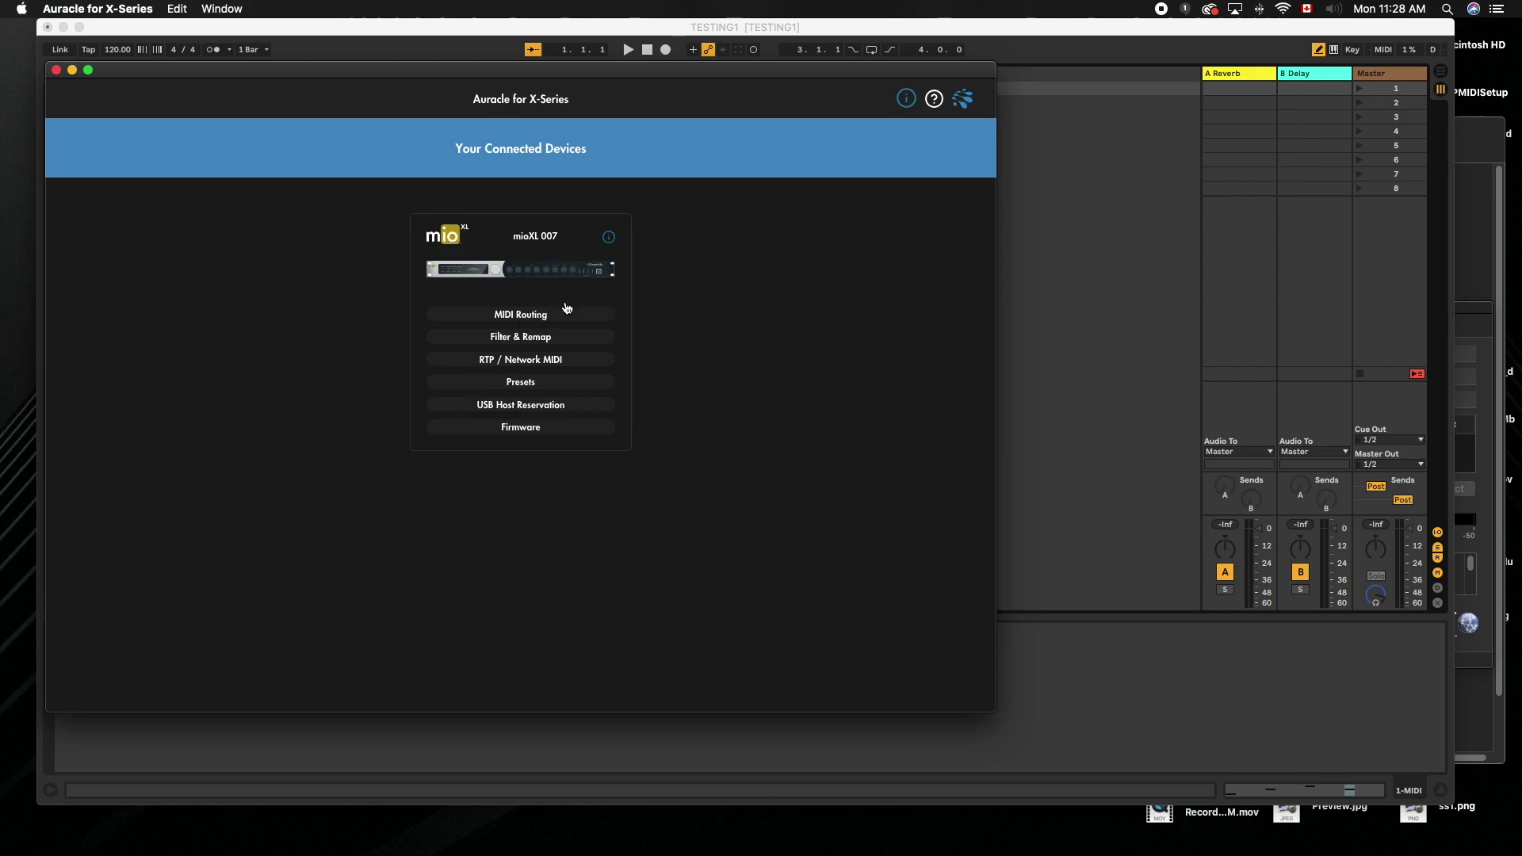
click(508, 316)
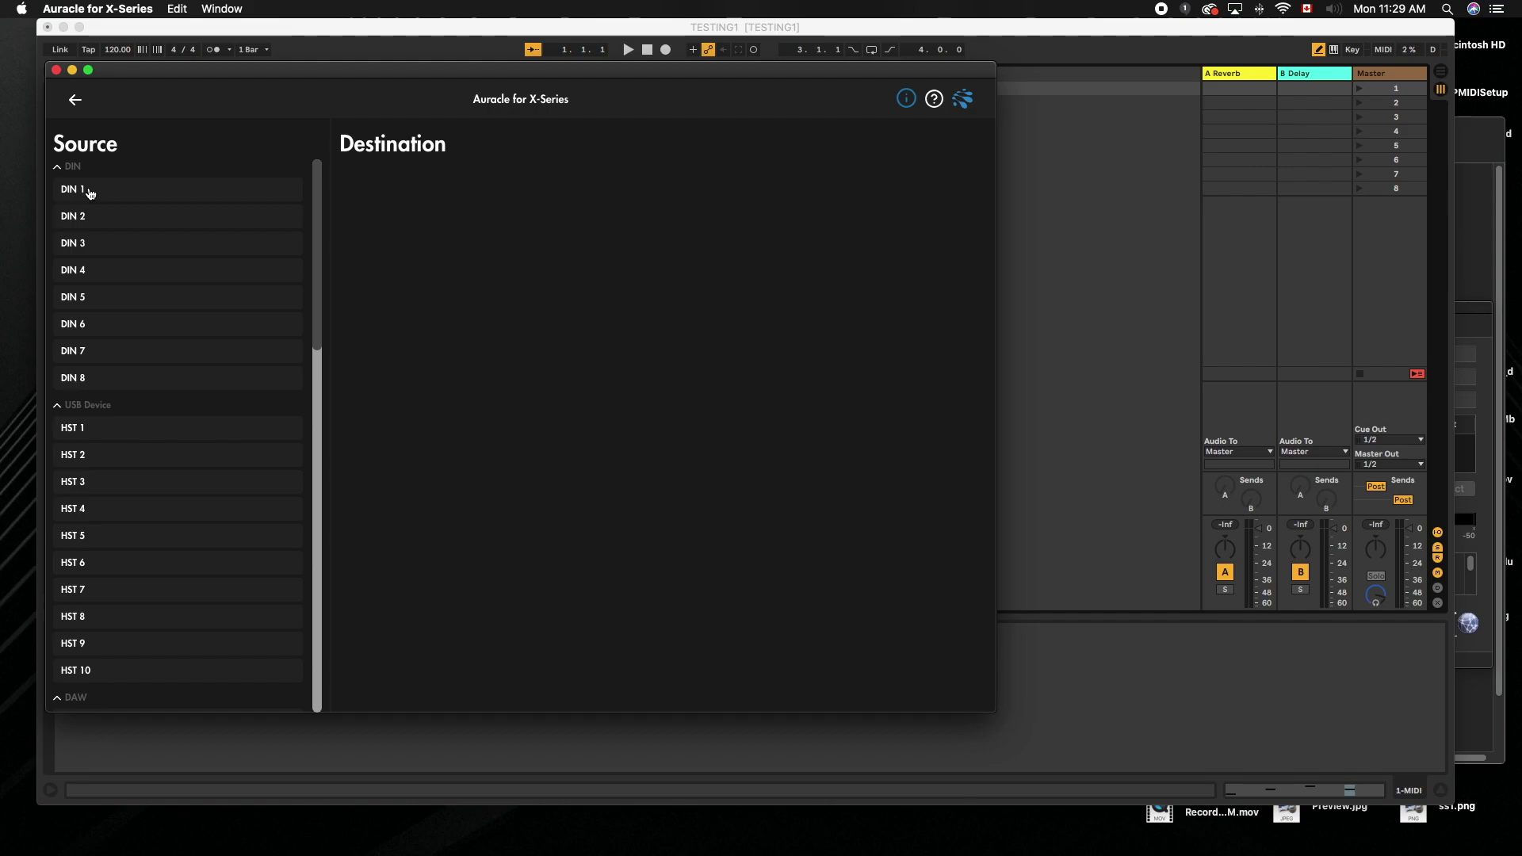
scroll(143, 444, down, 10)
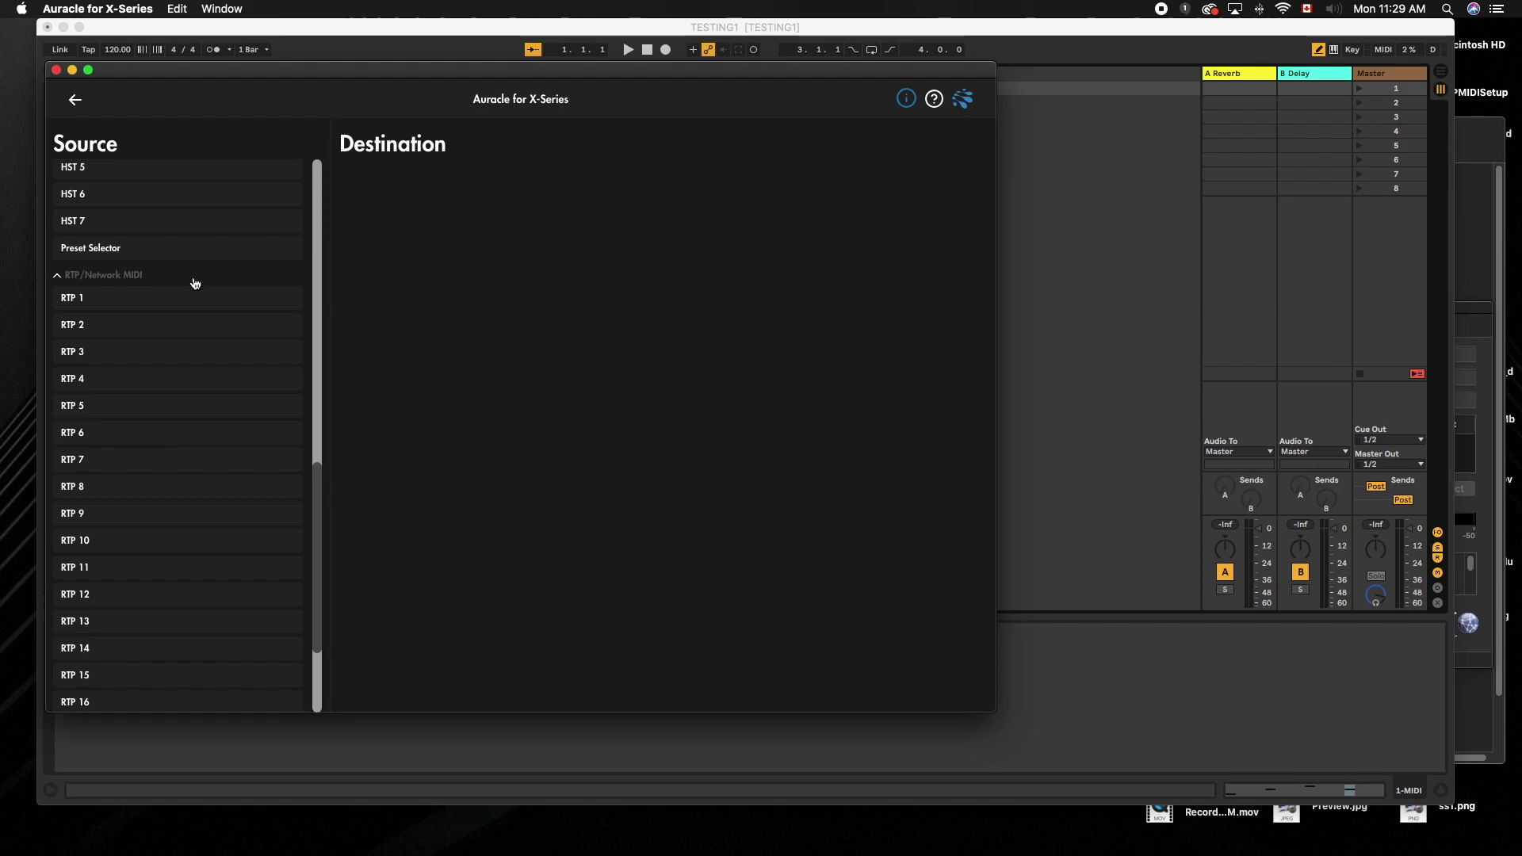
click(80, 305)
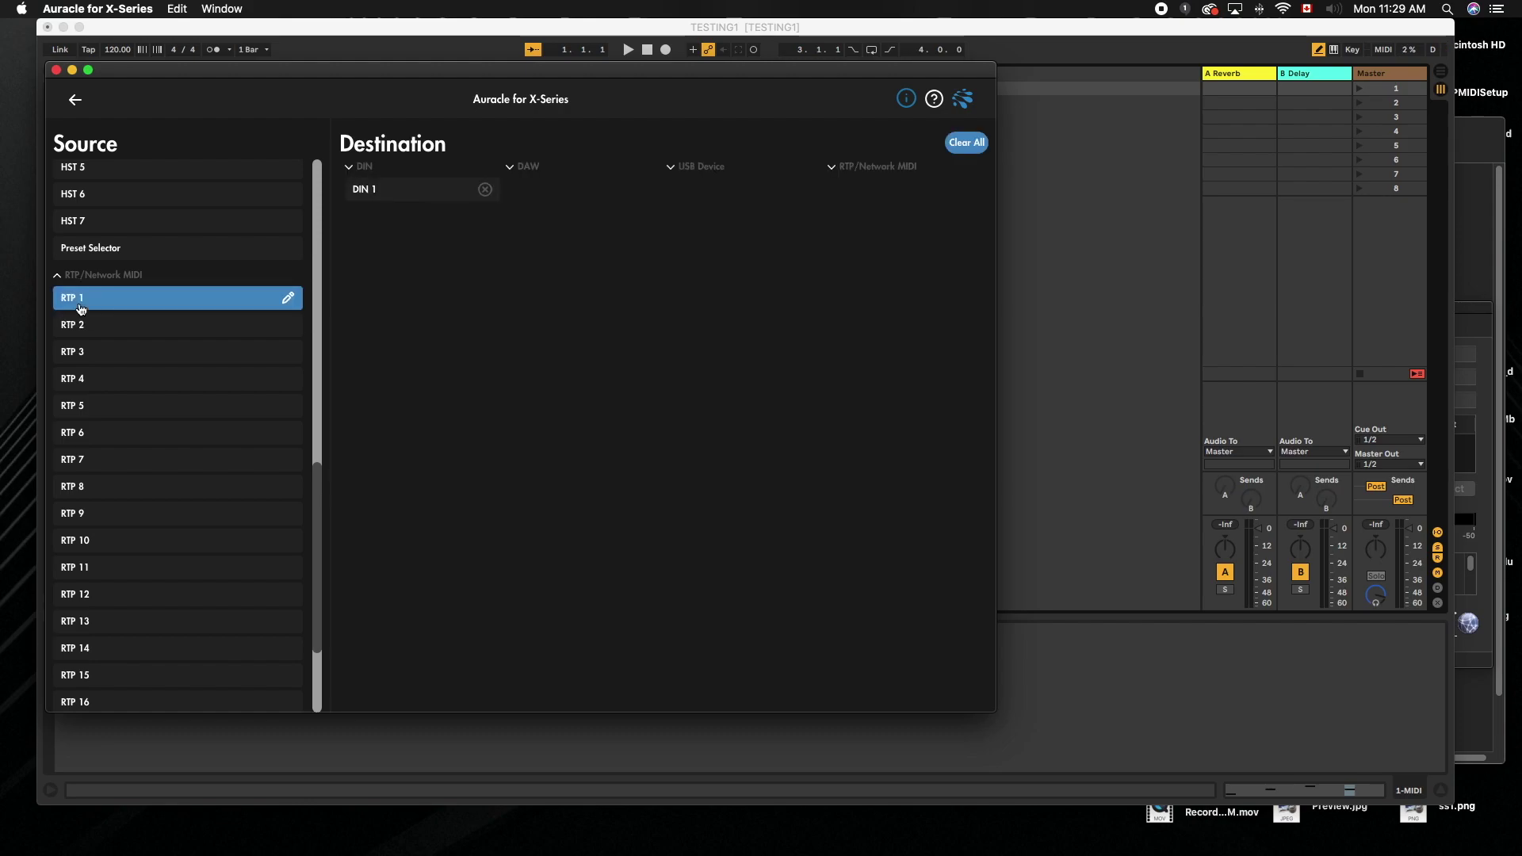
click(364, 168)
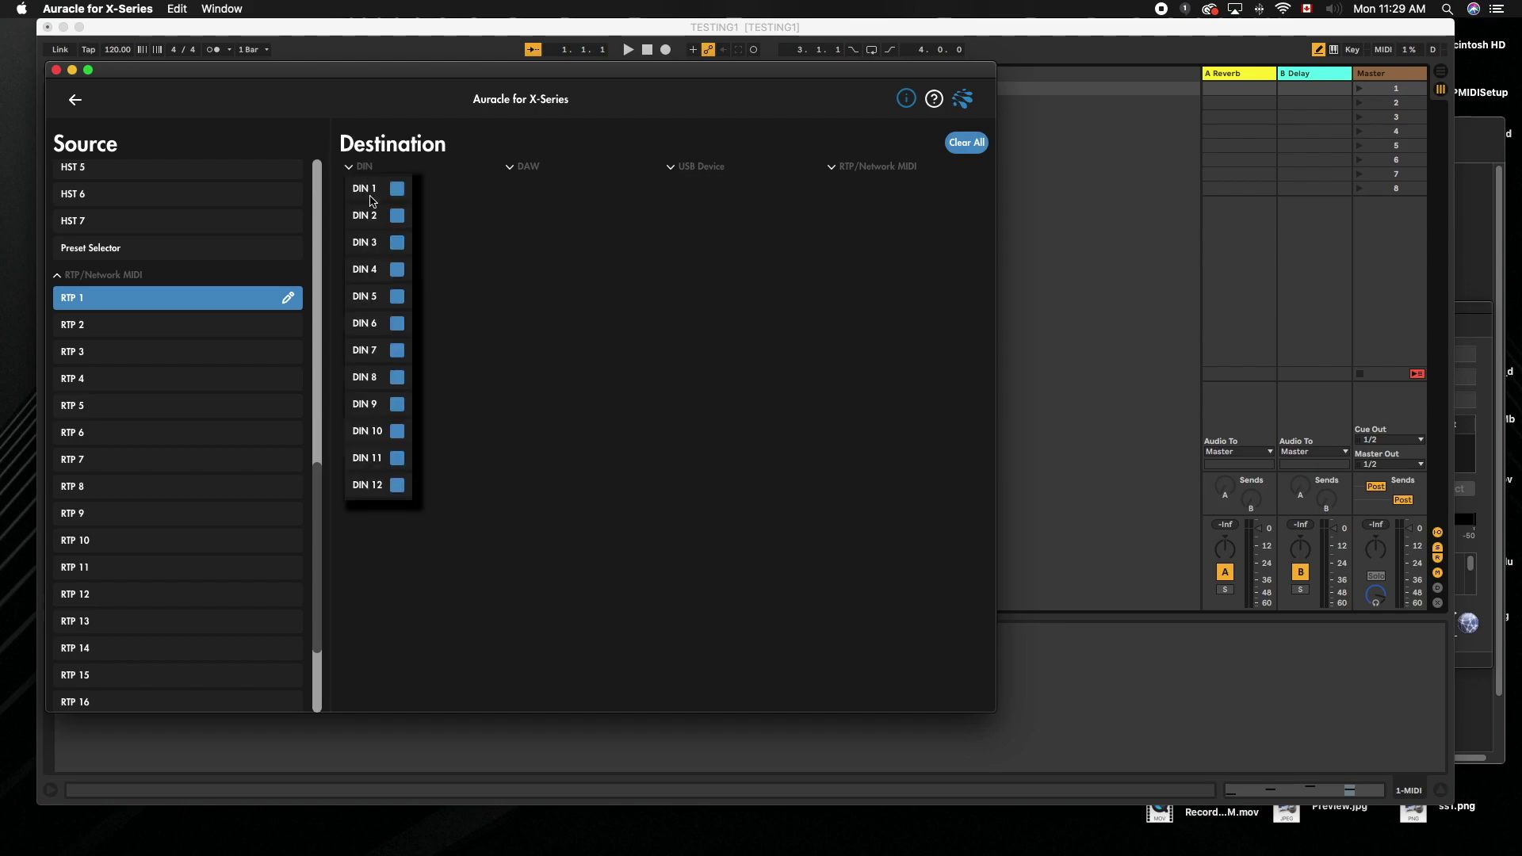
click(394, 272)
- Route RTP 2 to DIN 4 instead of DIN 2
click(184, 333)
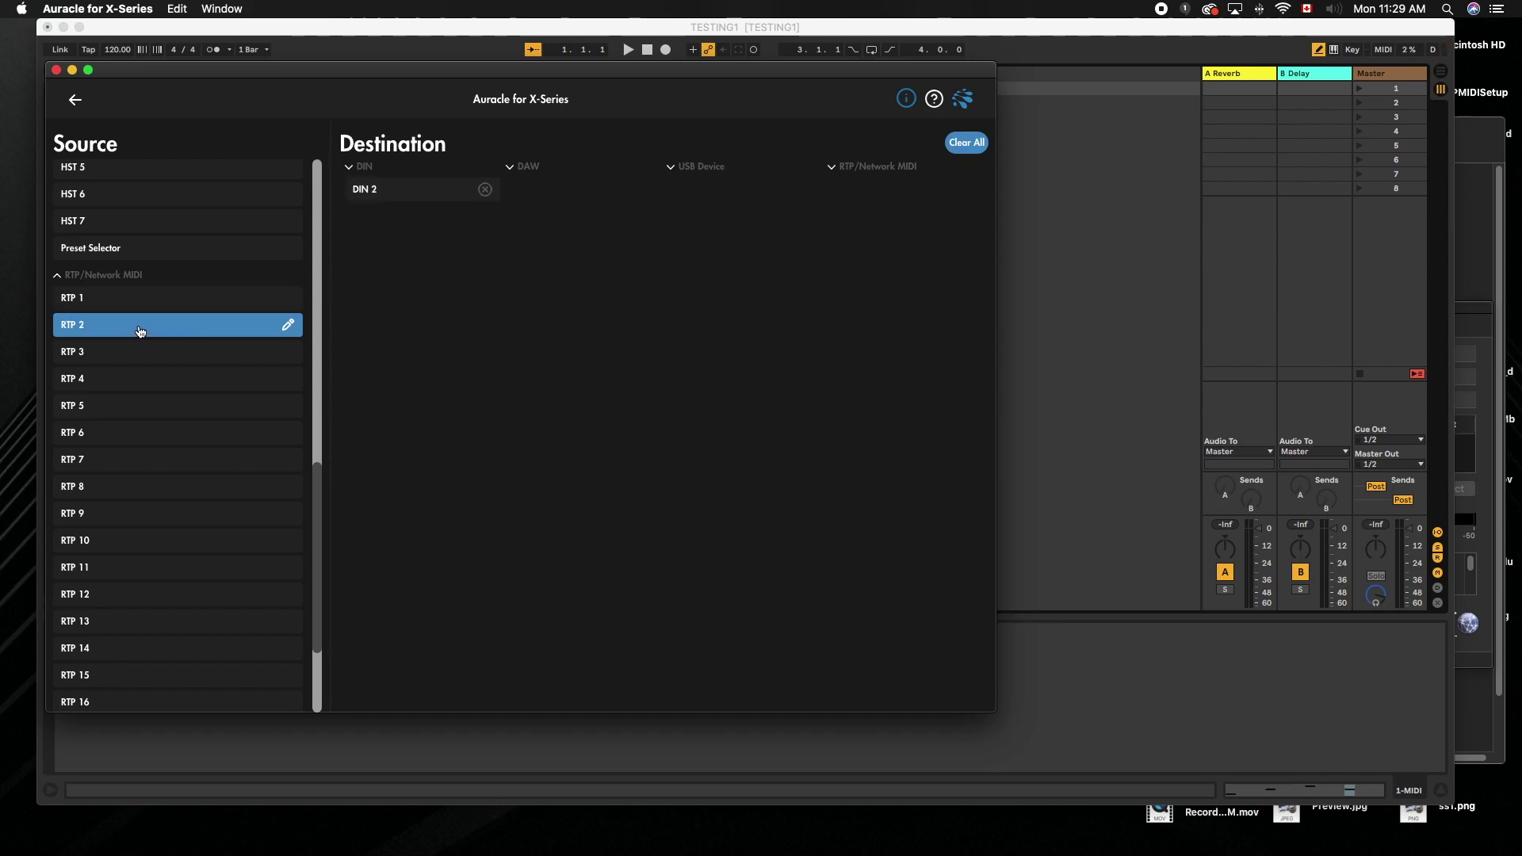
click(484, 189)
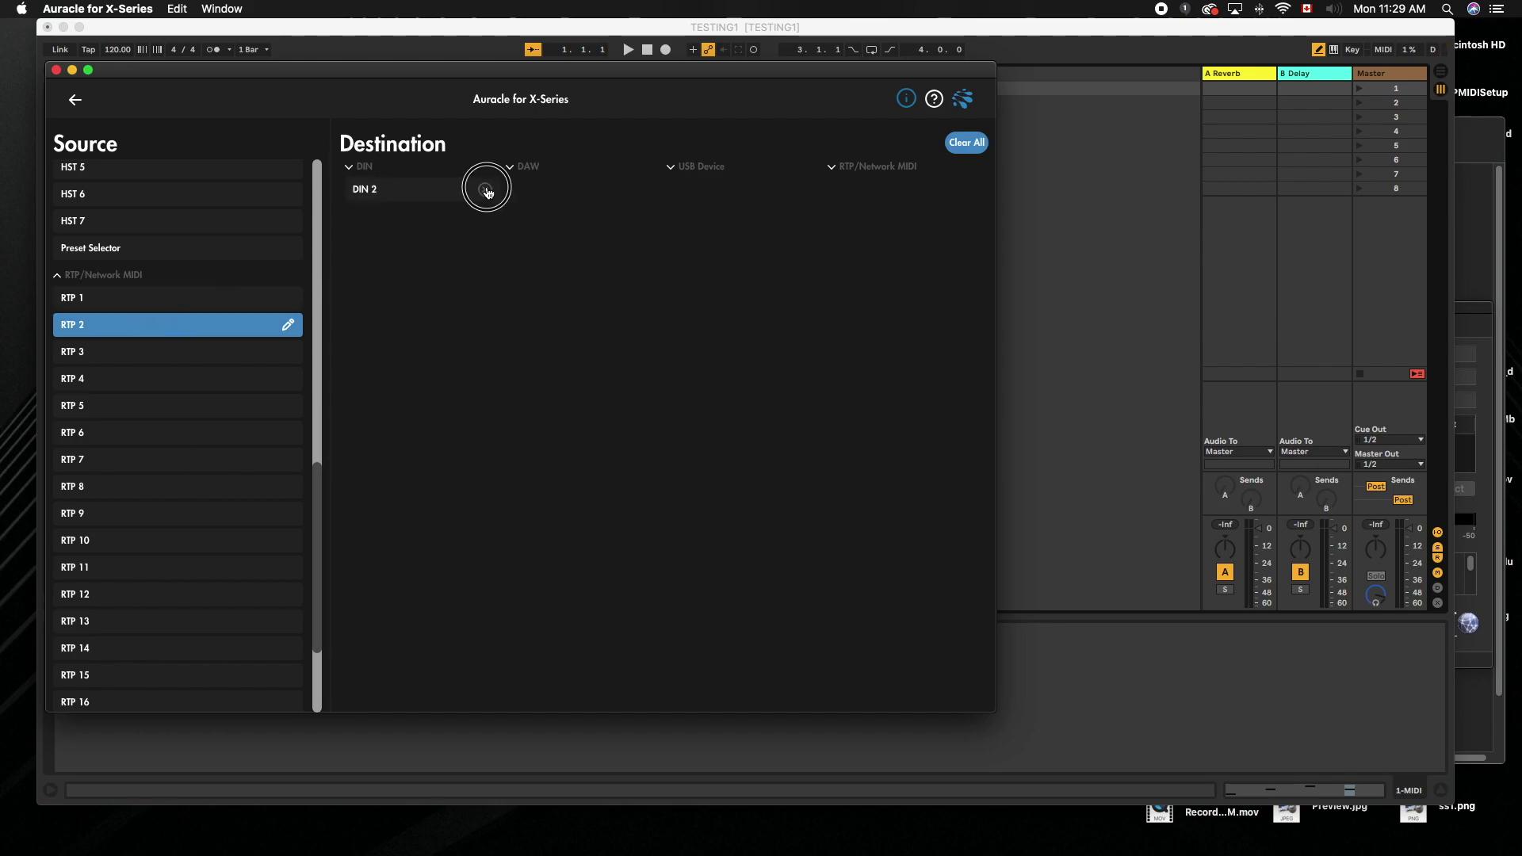
click(365, 170)
click(396, 270)
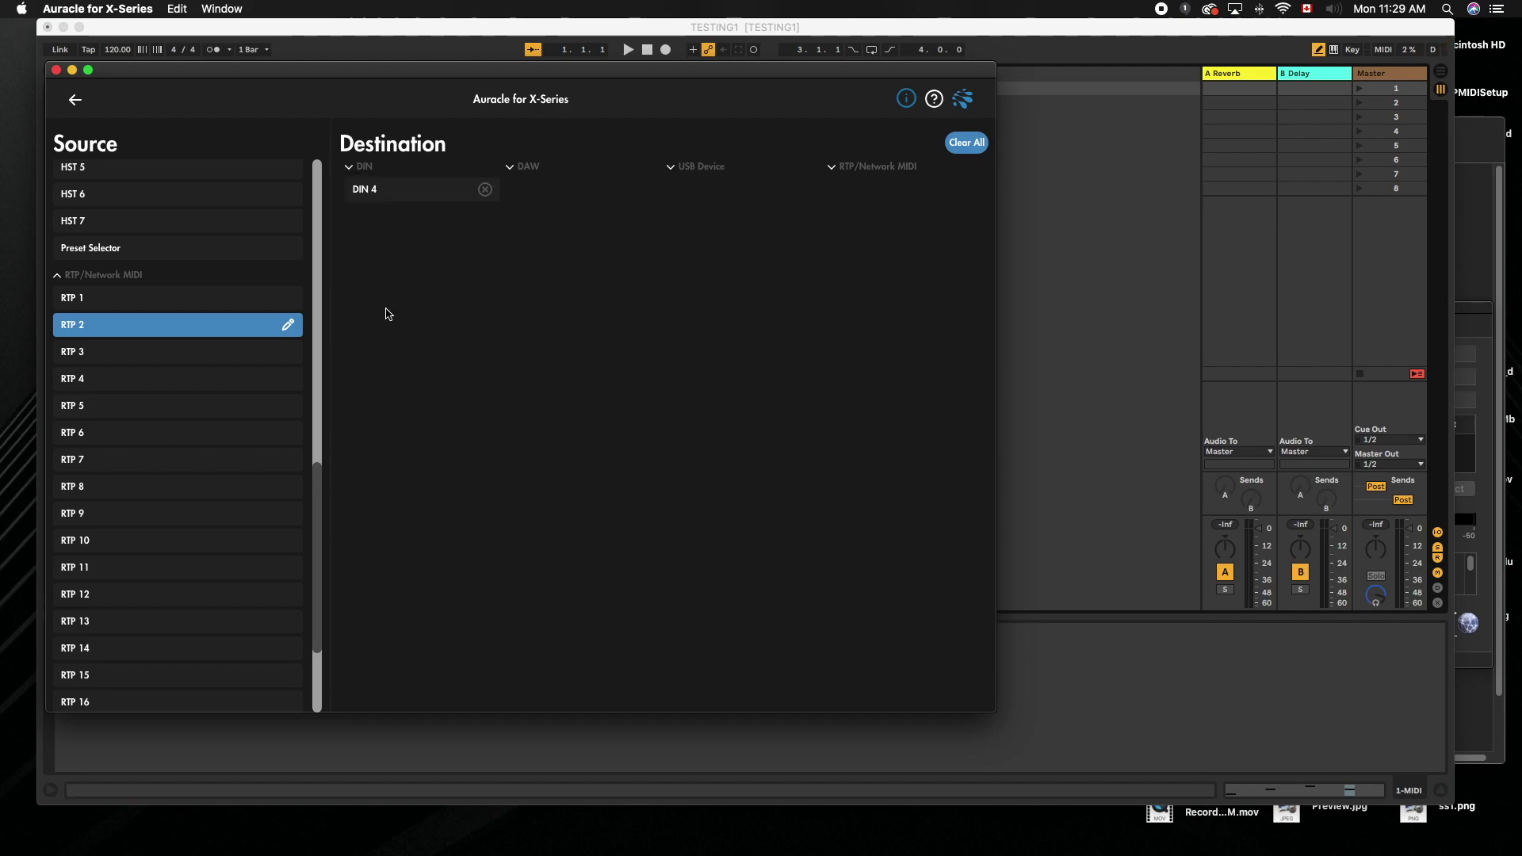